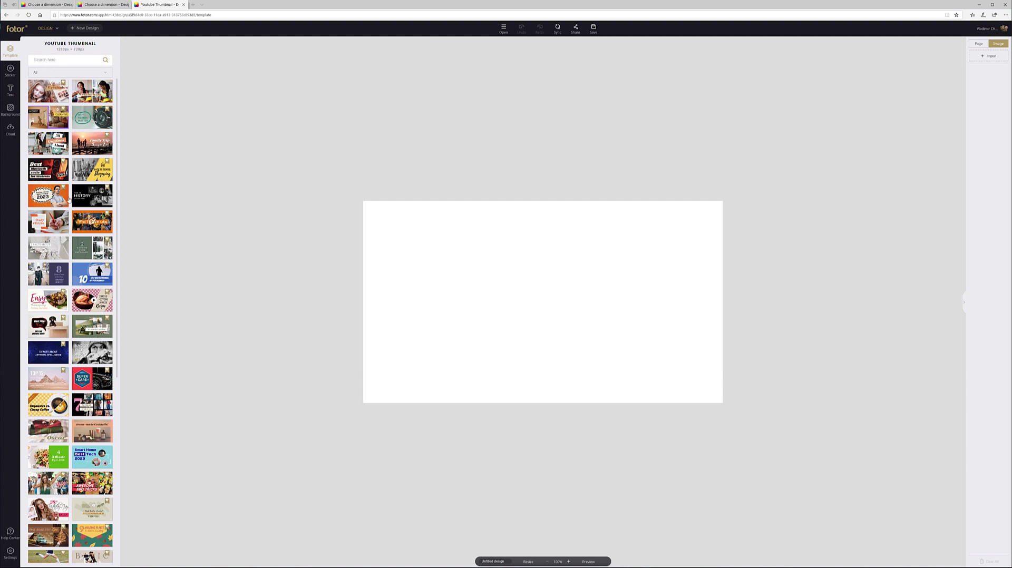
# - Browse the YouTube Thumbnail template gallery beside the blank 1280 × 720 canvas
pyautogui.scroll(-6, 70, 290)
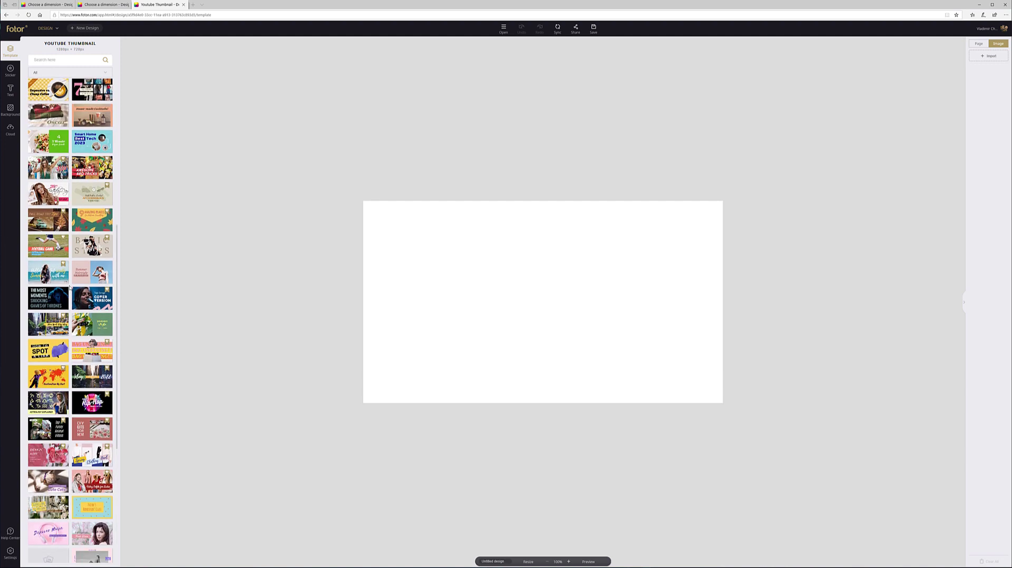
pyautogui.scroll(-5, 70, 290)
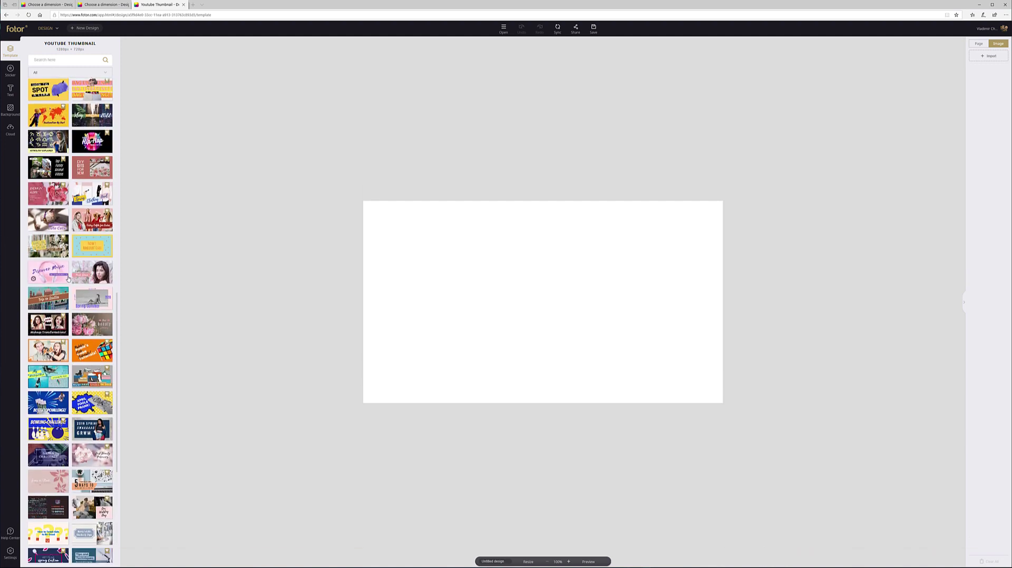
pyautogui.scroll(10, 68, 278)
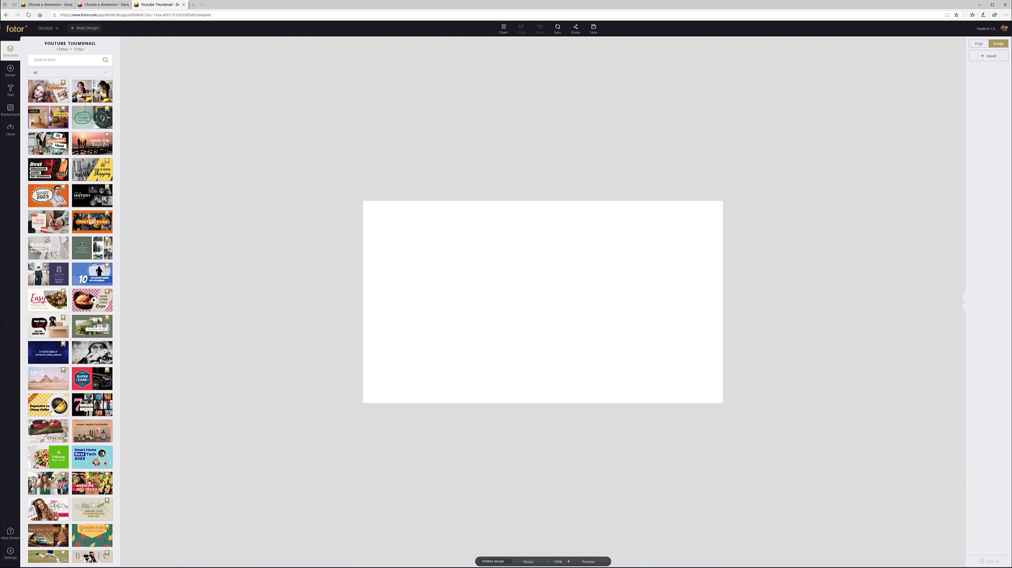
# - Look through the Sticker, Text, Background and Cloud upload panels and the Open dropdown
pyautogui.click(7, 72)
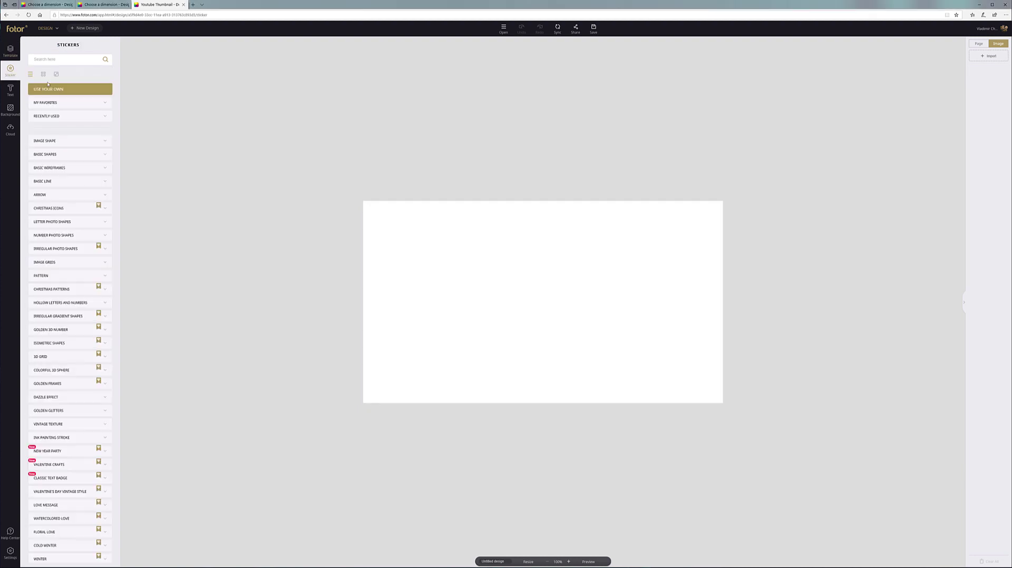
pyautogui.scroll(-1, 84, 202)
pyautogui.scroll(-3, 84, 202)
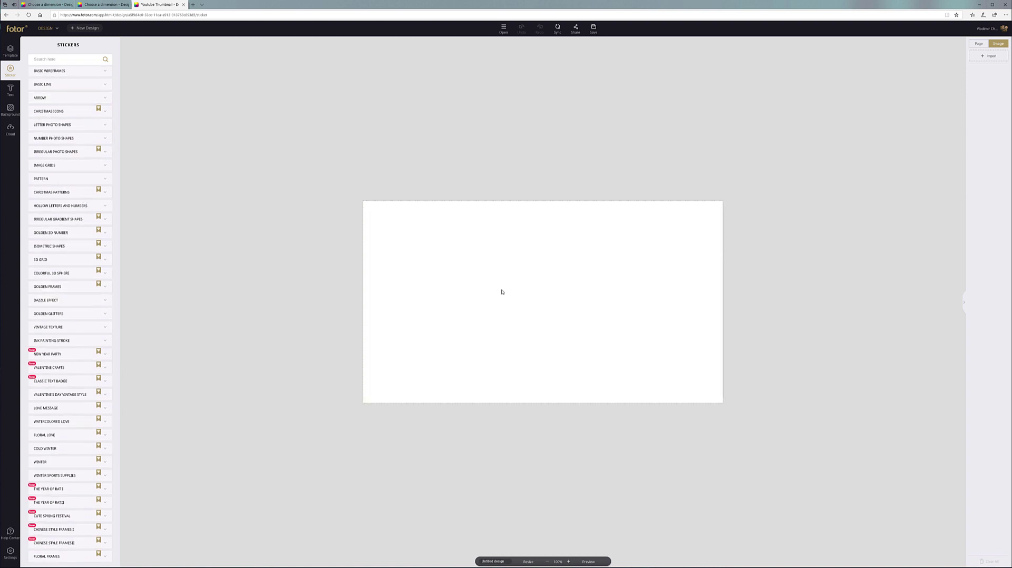
pyautogui.scroll(1, 68, 165)
pyautogui.click(10, 90)
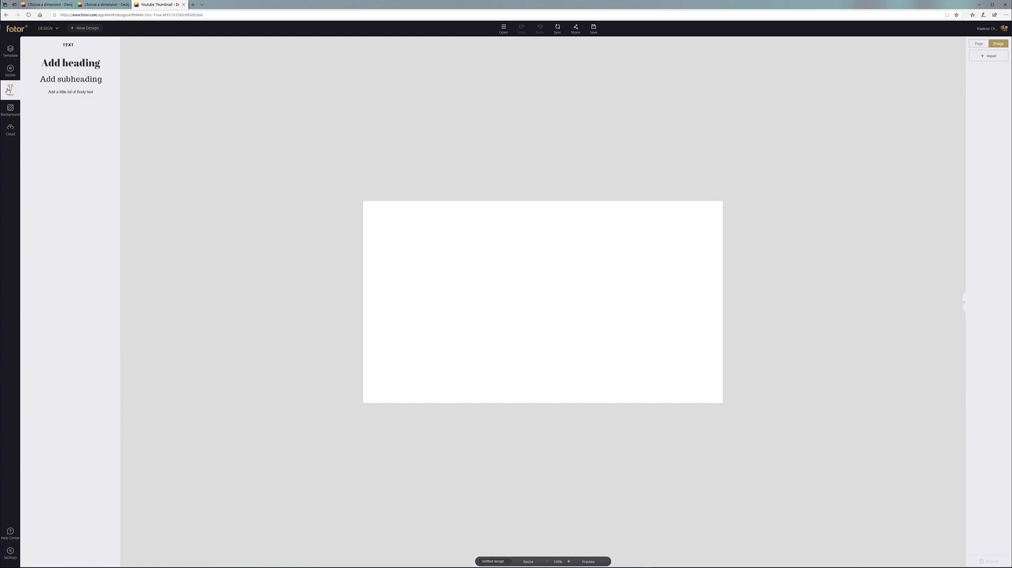
pyautogui.click(7, 110)
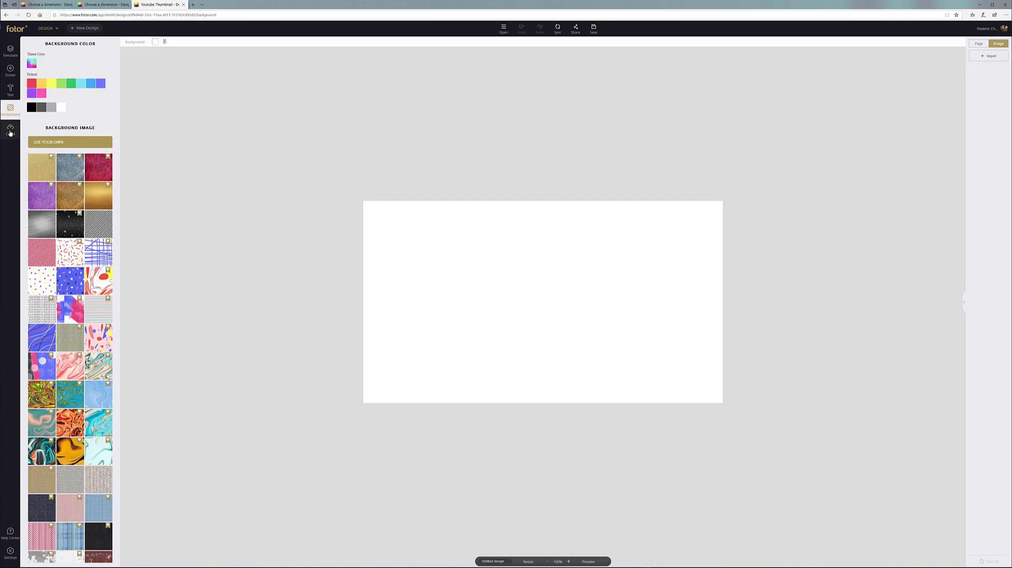
pyautogui.click(10, 131)
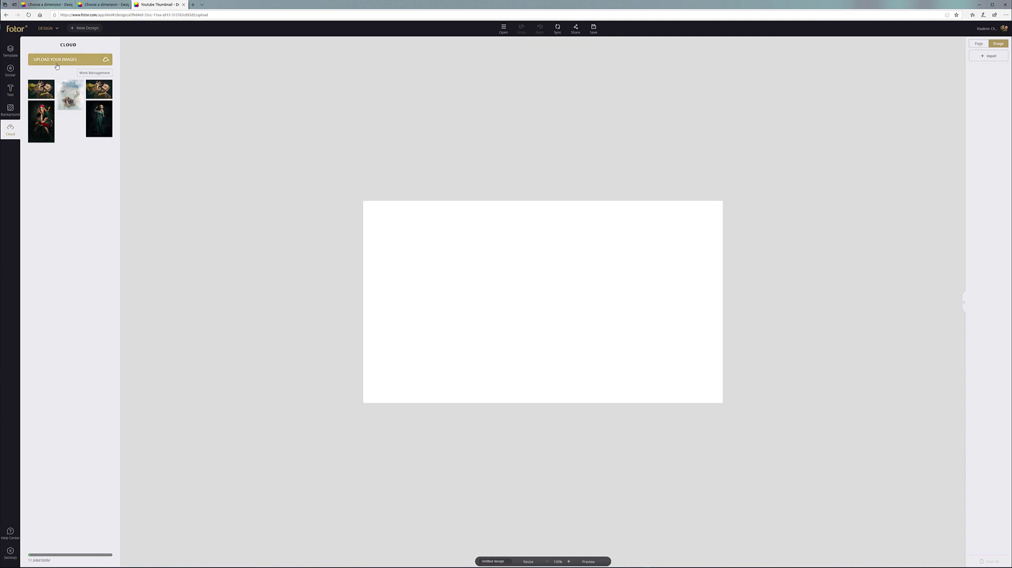
pyautogui.click(503, 29)
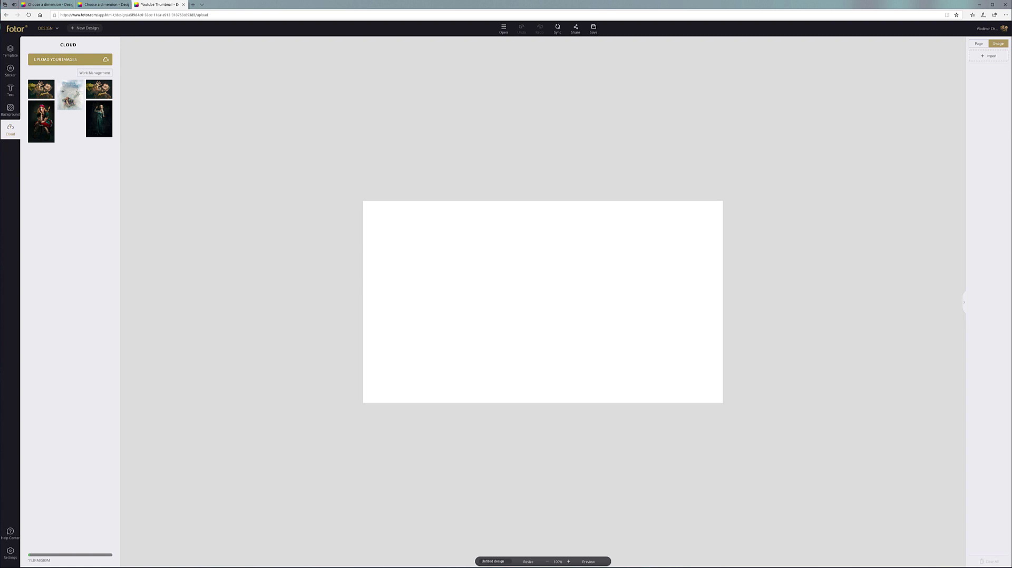
# - Import the bear-fight photo and resize it by its corners to cover the canvas
pyautogui.click(10, 51)
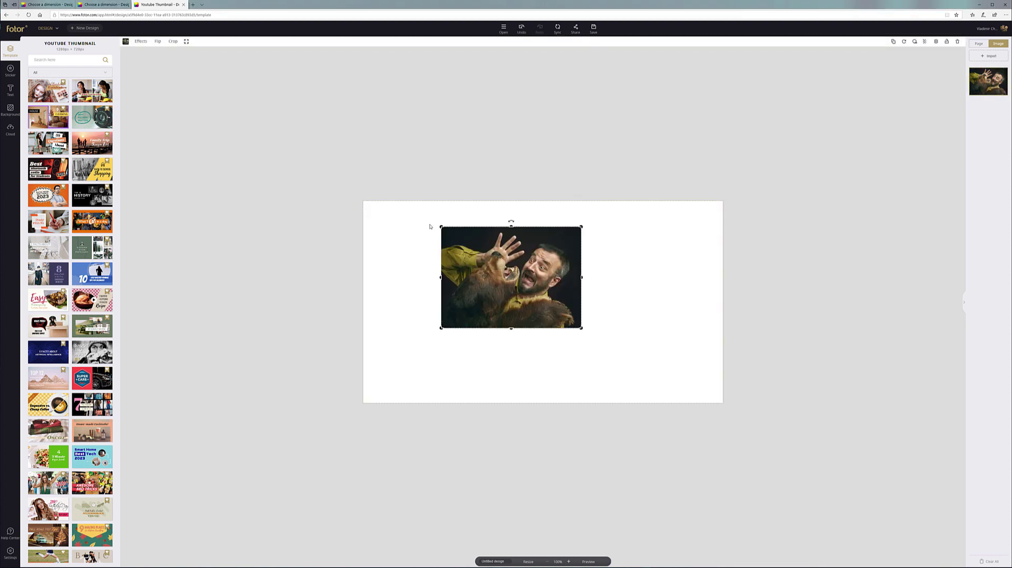
pyautogui.moveTo(441, 228); pyautogui.dragTo(341, 177)
pyautogui.moveTo(580, 328); pyautogui.dragTo(732, 425)
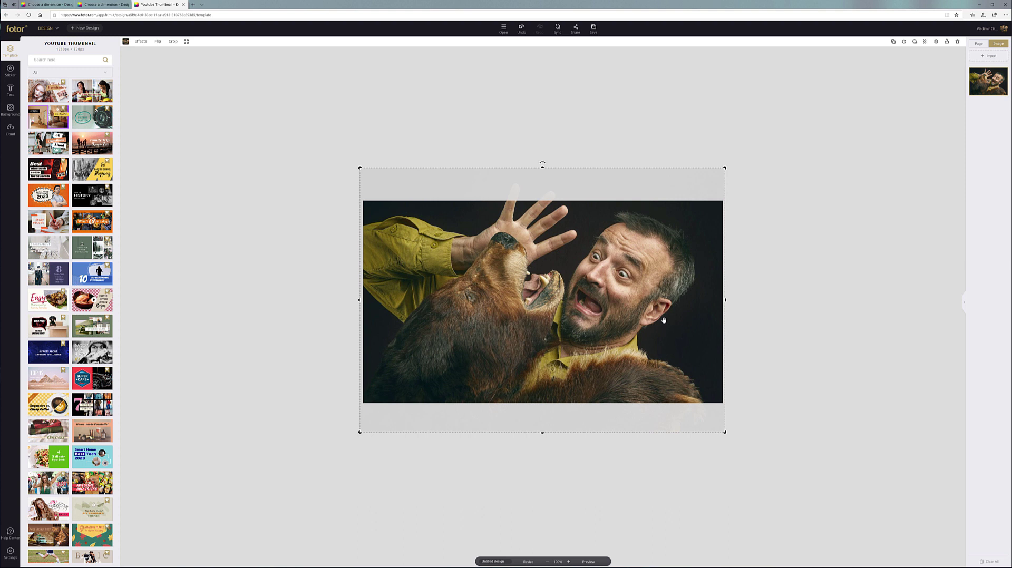
pyautogui.moveTo(664, 321); pyautogui.dragTo(664, 313)
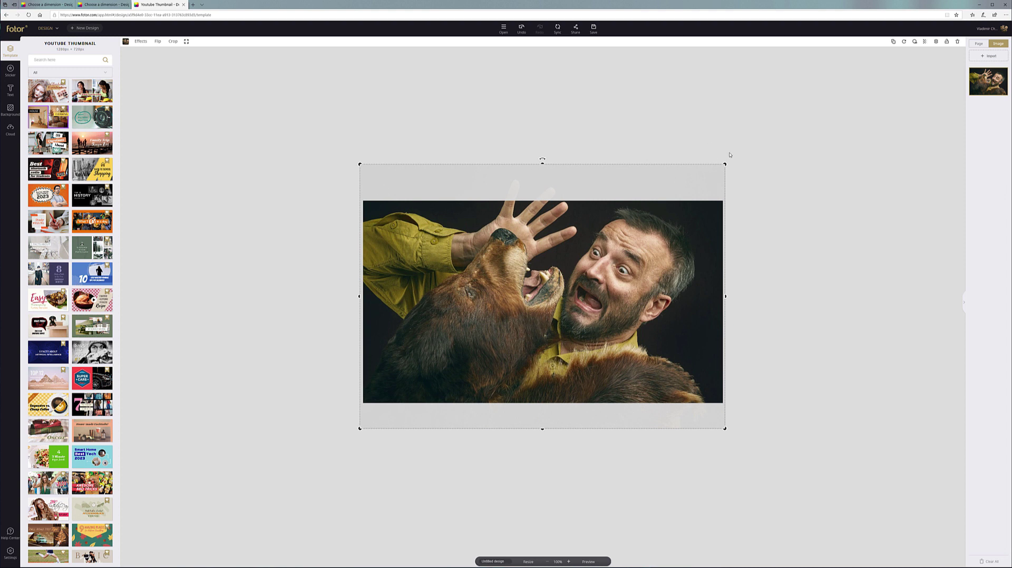
pyautogui.moveTo(724, 163); pyautogui.dragTo(707, 203)
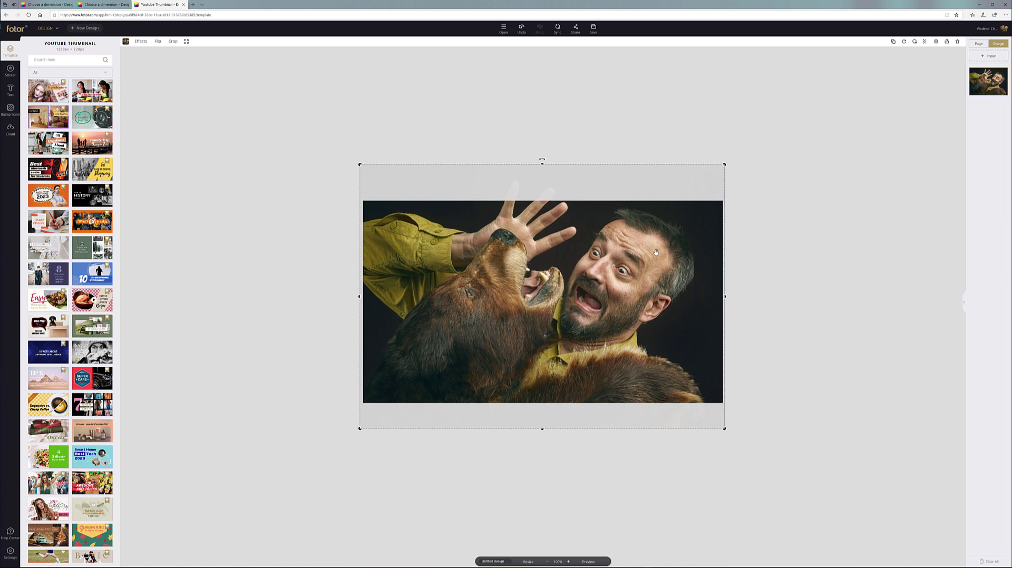
pyautogui.moveTo(658, 251); pyautogui.dragTo(657, 248)
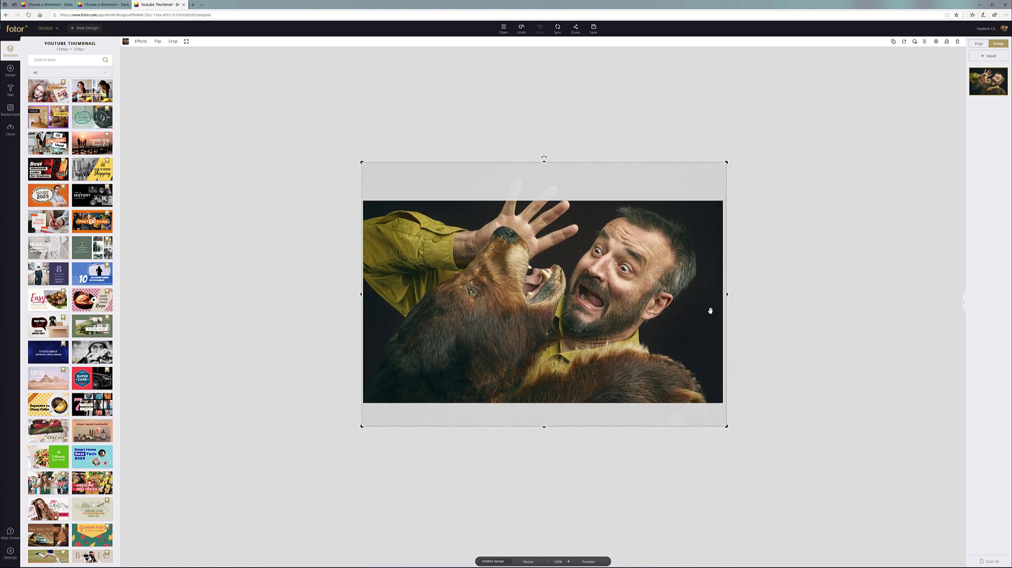
pyautogui.moveTo(666, 307); pyautogui.dragTo(666, 307)
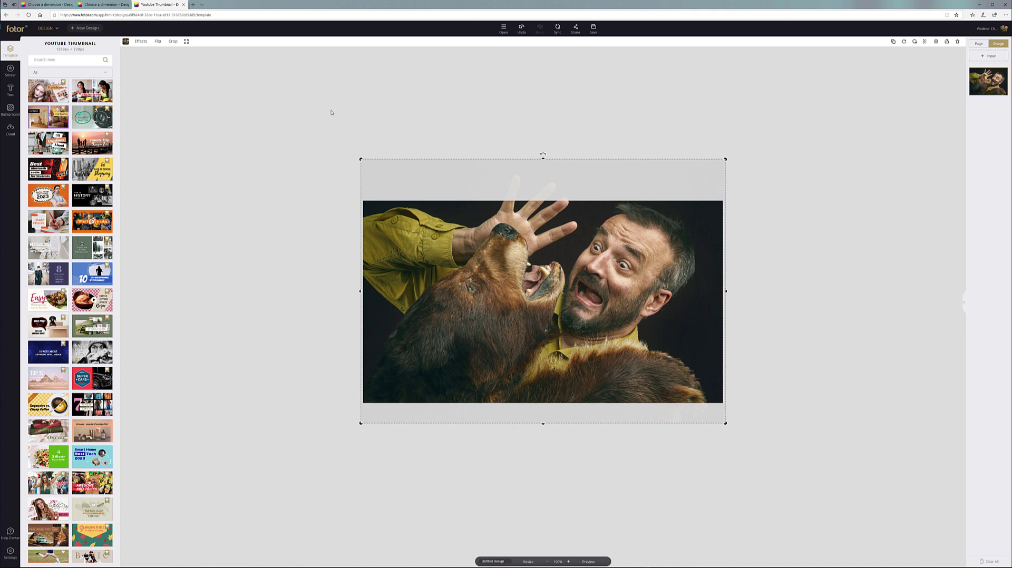
# - Deselect the photo and bring up the Basic Shapes sticker collection
pyautogui.click(244, 108)
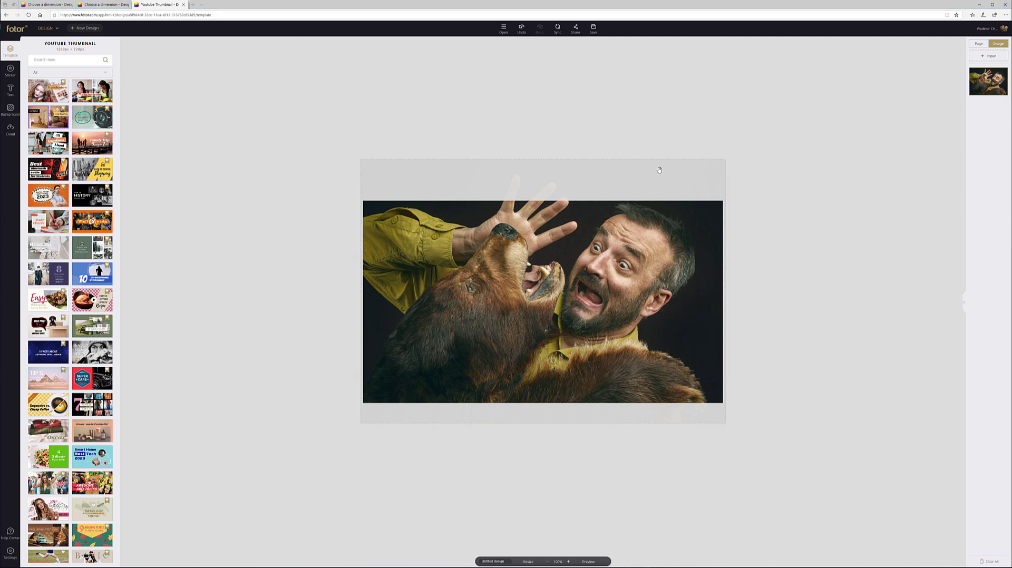
pyautogui.click(10, 70)
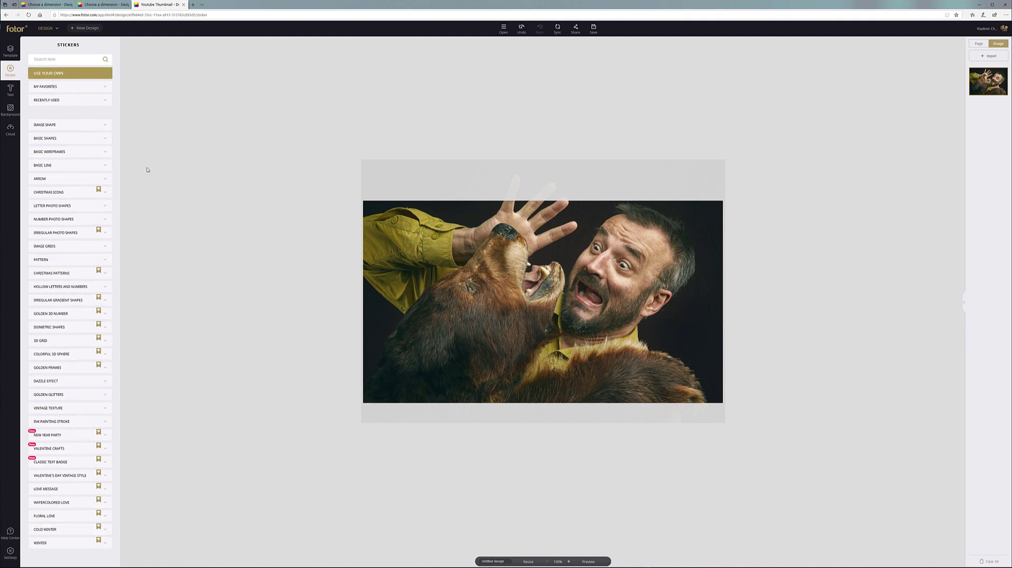
pyautogui.click(107, 128)
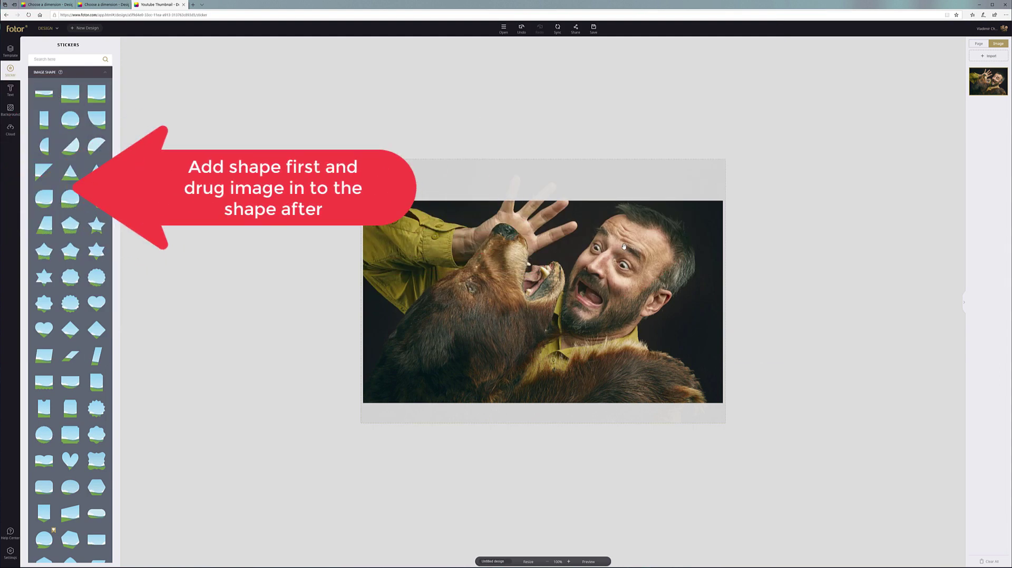
pyautogui.click(105, 74)
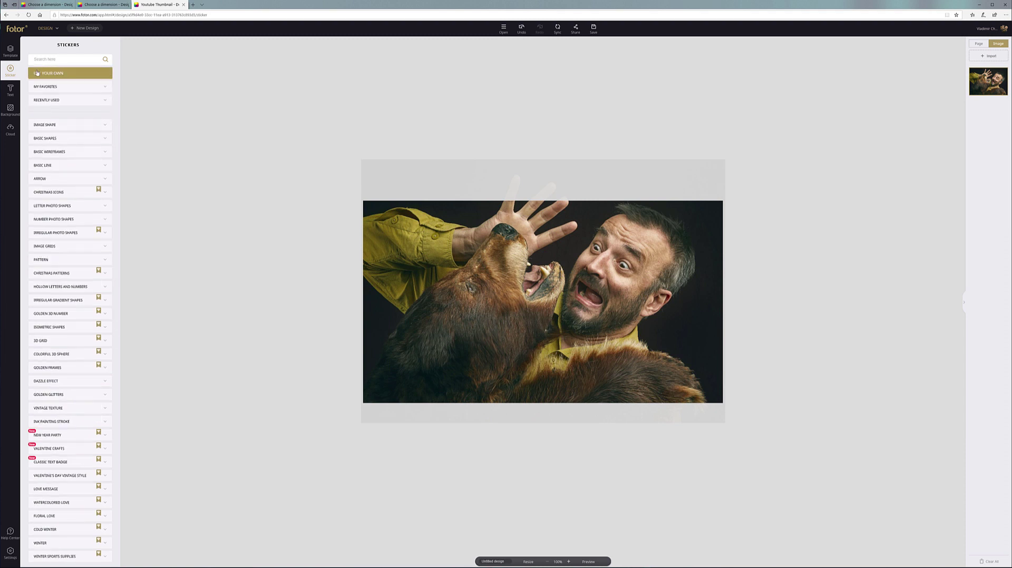
pyautogui.click(101, 139)
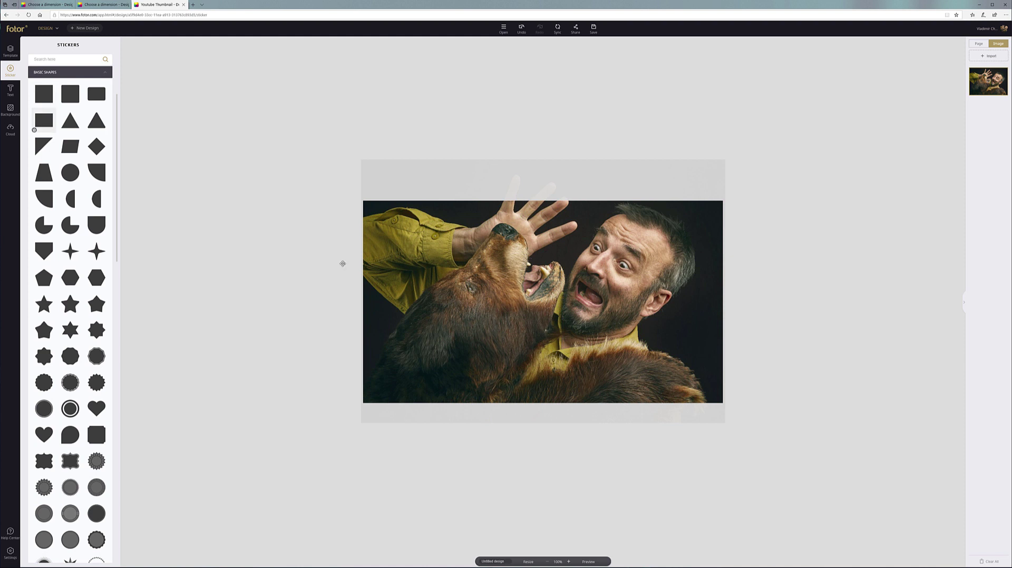
# - Place a rectangle on the photo's lower left and stretch it into a wide banner past the centre
pyautogui.moveTo(436, 345); pyautogui.dragTo(590, 337)
pyautogui.moveTo(472, 363); pyautogui.dragTo(471, 392)
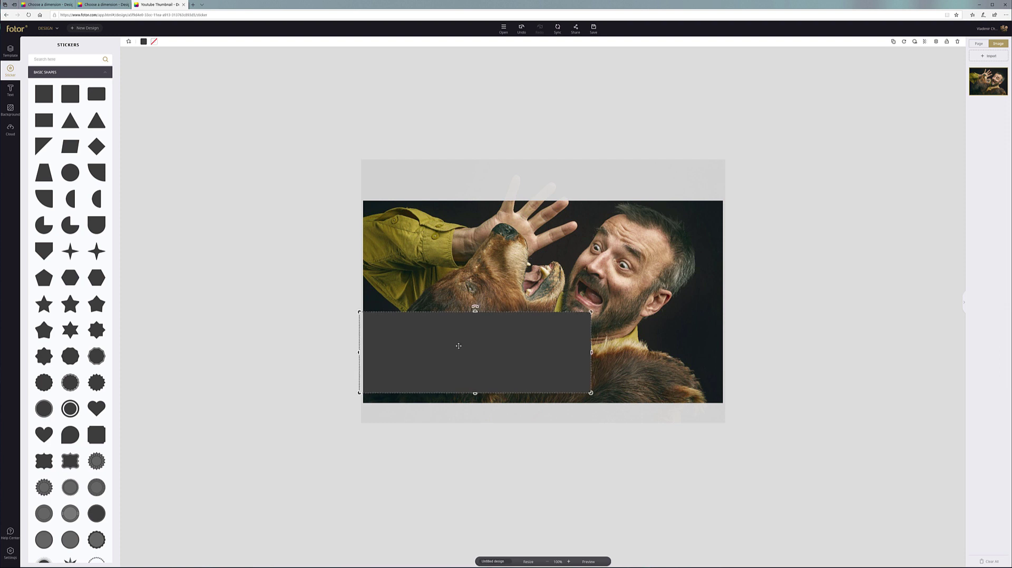
pyautogui.moveTo(452, 346); pyautogui.dragTo(441, 347)
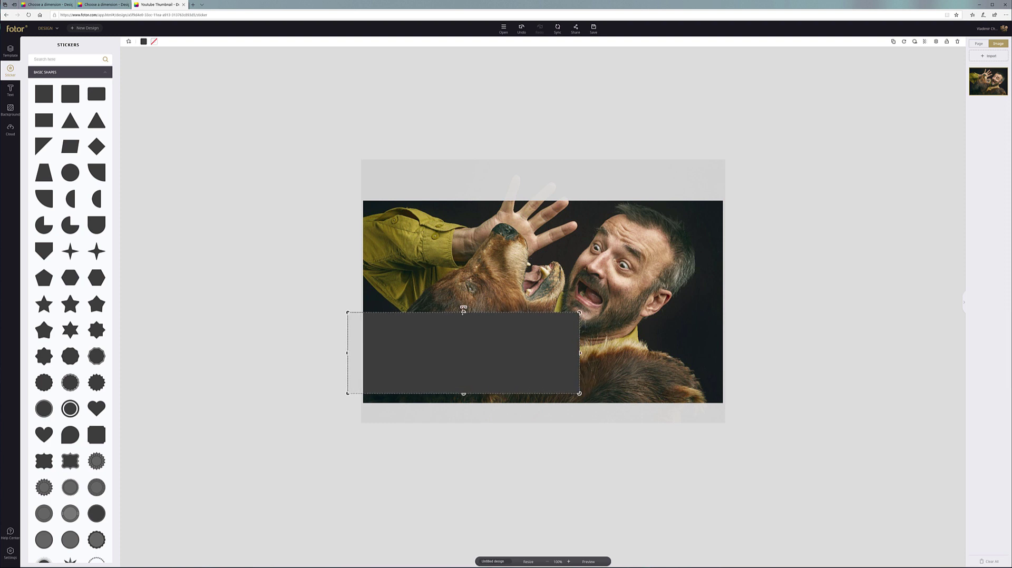
pyautogui.moveTo(464, 312); pyautogui.dragTo(462, 313)
pyautogui.moveTo(515, 350); pyautogui.dragTo(516, 347)
pyautogui.moveTo(581, 353); pyautogui.dragTo(606, 353)
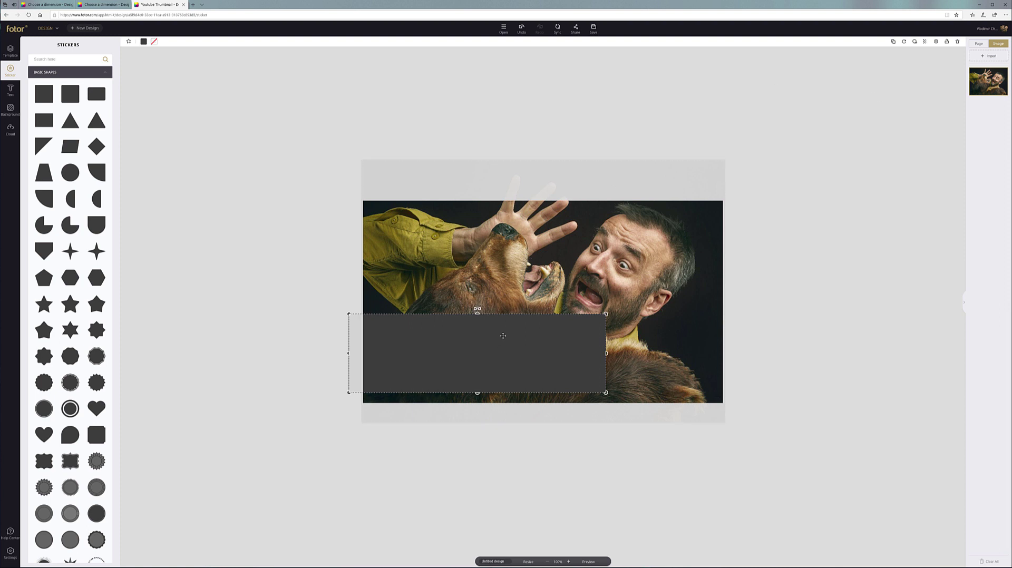
# - Change the rectangle's fill from dark grey to orange (#f5a925) via the colour wheel
pyautogui.click(144, 41)
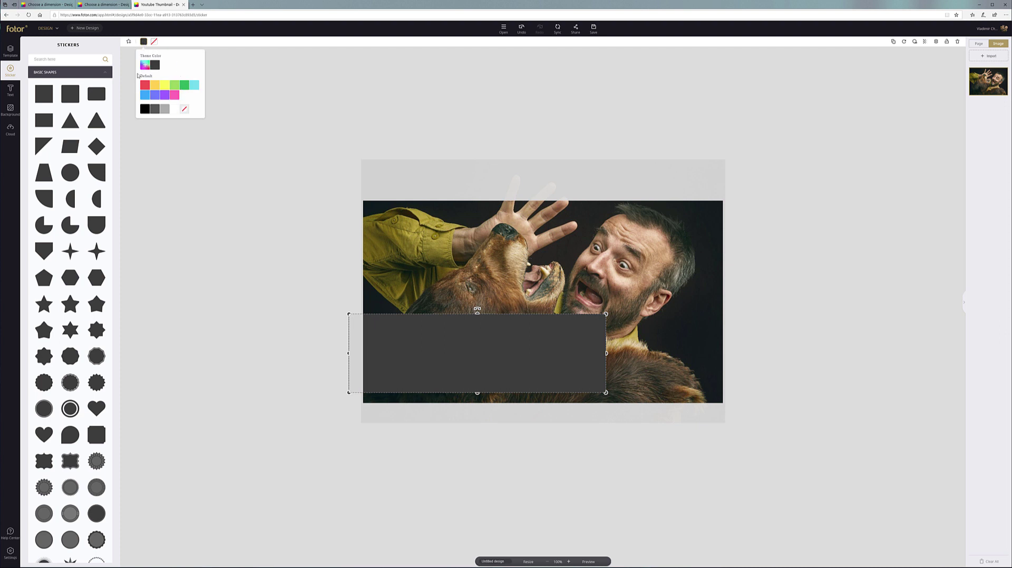
pyautogui.click(144, 65)
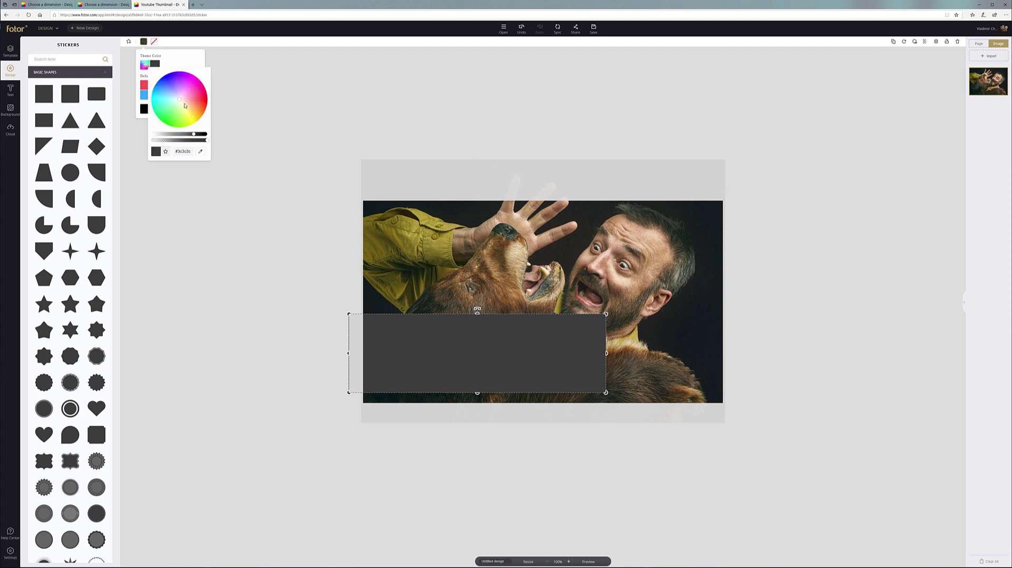
pyautogui.click(189, 108)
pyautogui.moveTo(197, 111)
pyautogui.mouseDown()
pyautogui.moveTo(176, 136)
pyautogui.moveTo(196, 112)
pyautogui.mouseUp()
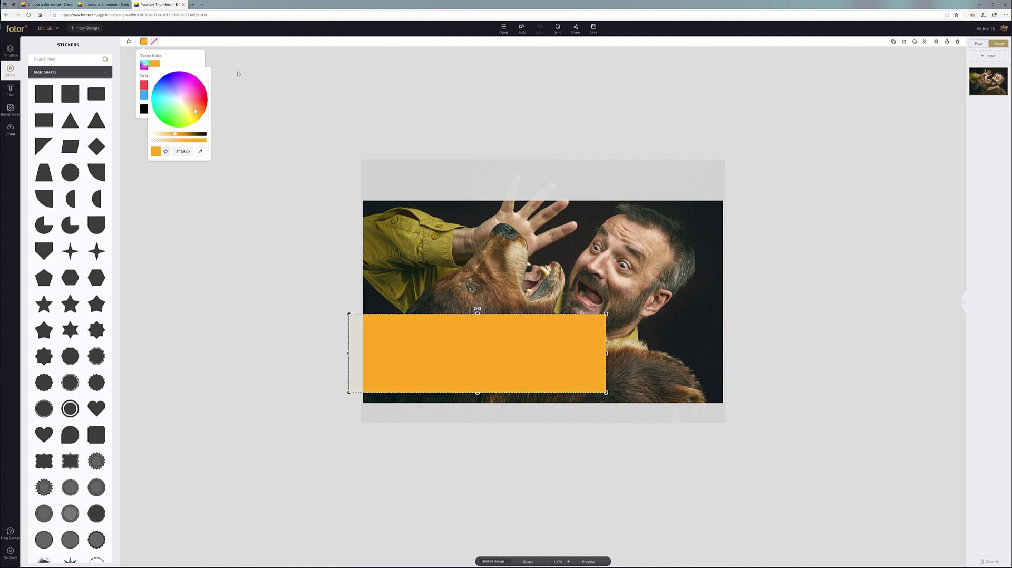
pyautogui.click(143, 41)
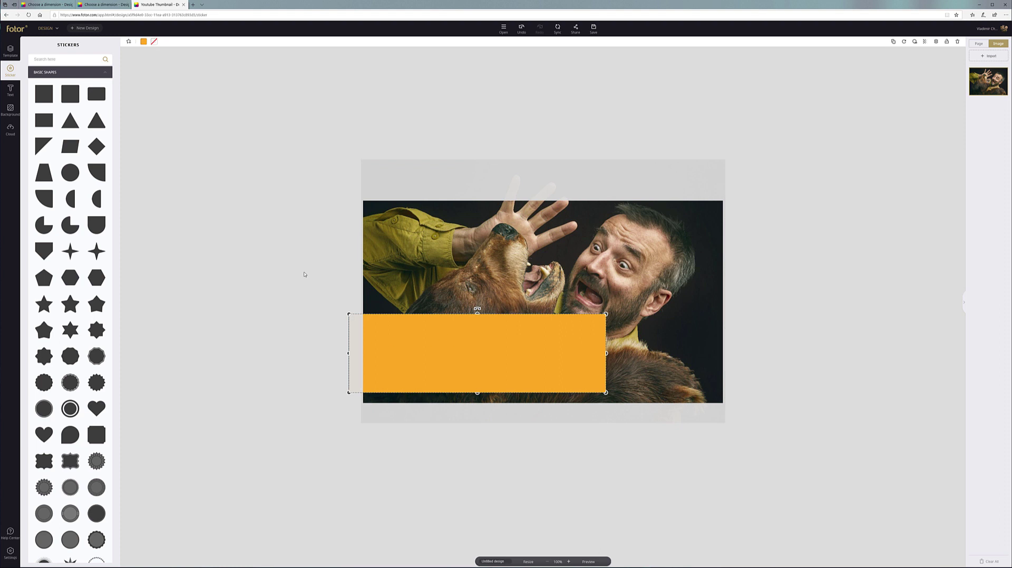
pyautogui.click(290, 247)
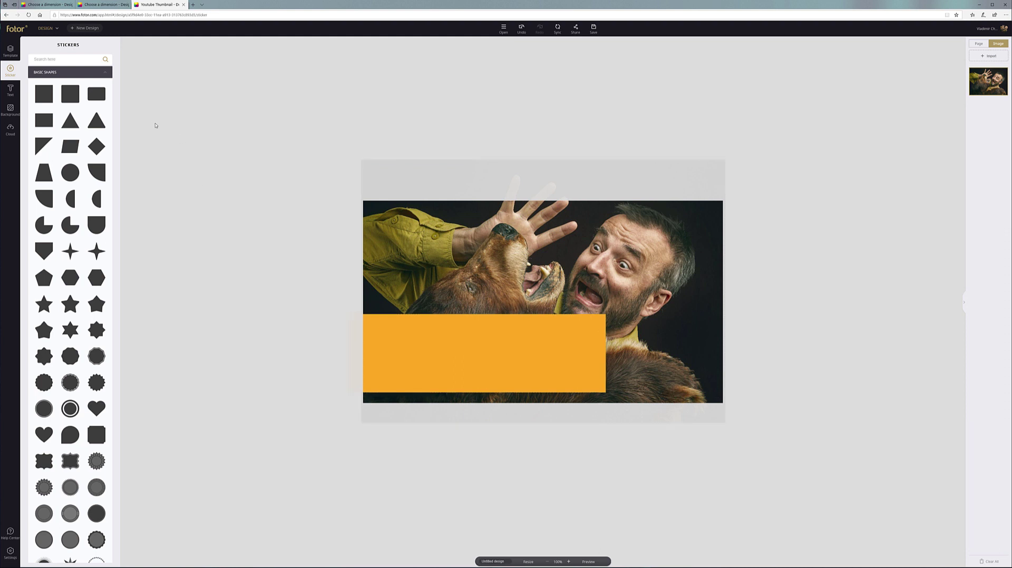
# - Add a dark rectangle over the orange bar and stretch it to the bar's height
pyautogui.moveTo(40, 122); pyautogui.dragTo(610, 352)
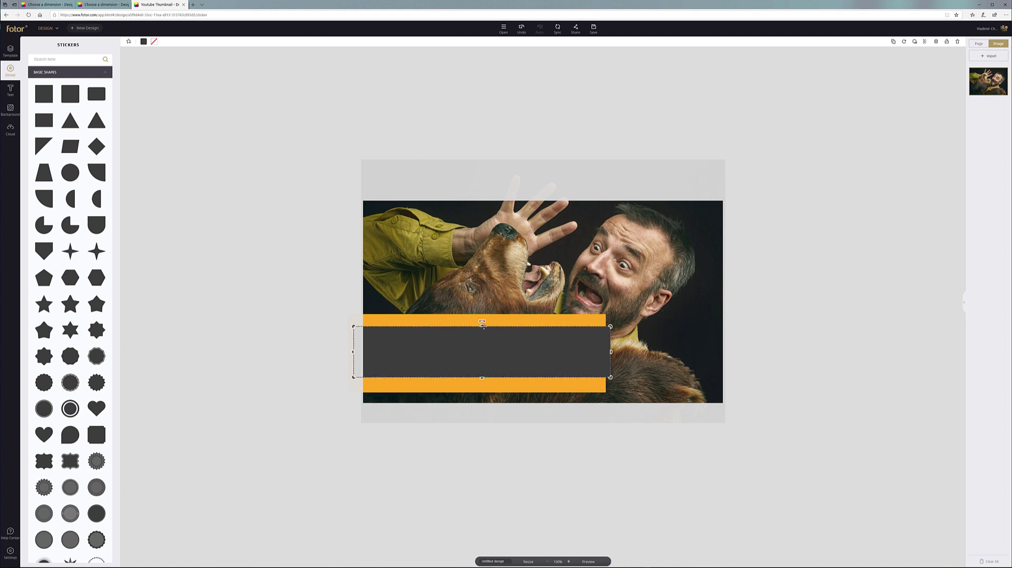
pyautogui.moveTo(481, 326); pyautogui.dragTo(482, 311)
pyautogui.moveTo(482, 380); pyautogui.dragTo(482, 397)
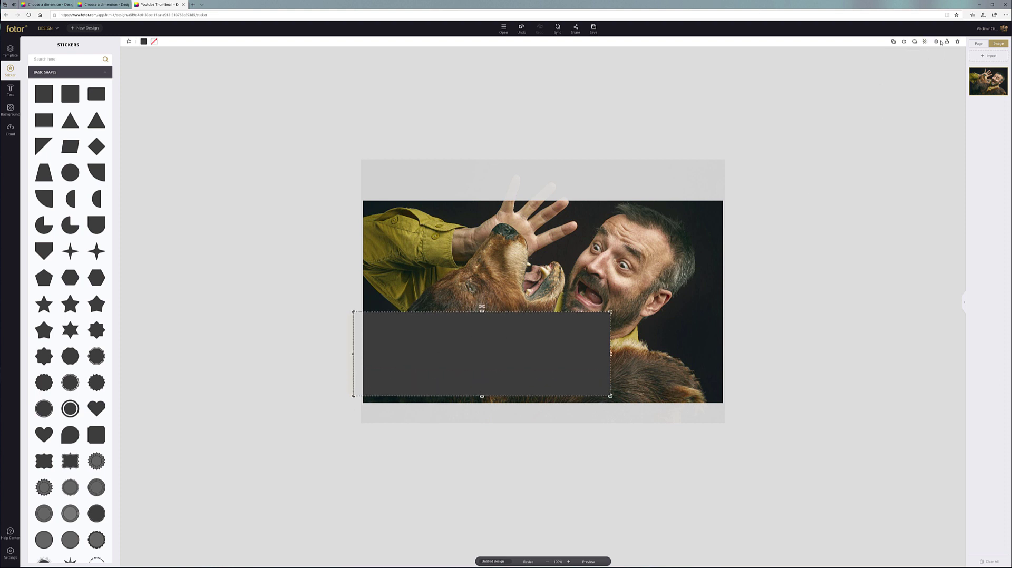
# - Move the dark rectangle one layer down so the orange bar sits in front
pyautogui.click(935, 43)
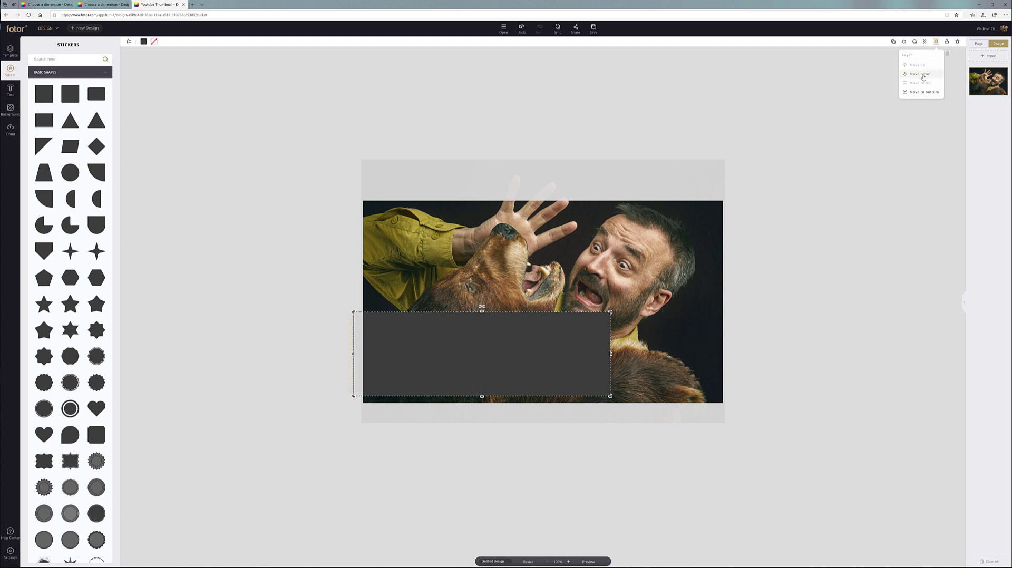
pyautogui.click(921, 75)
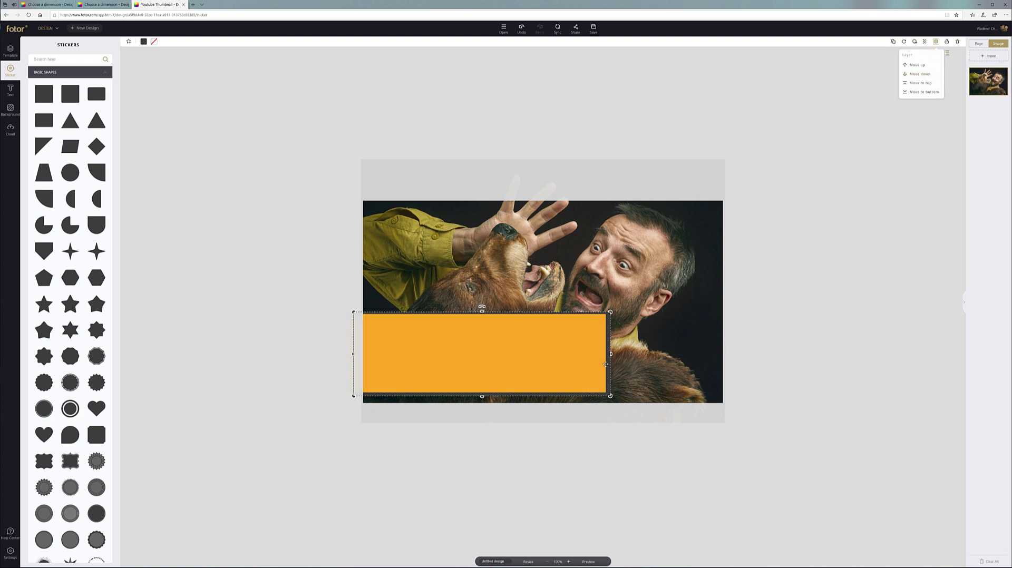
pyautogui.click(608, 344)
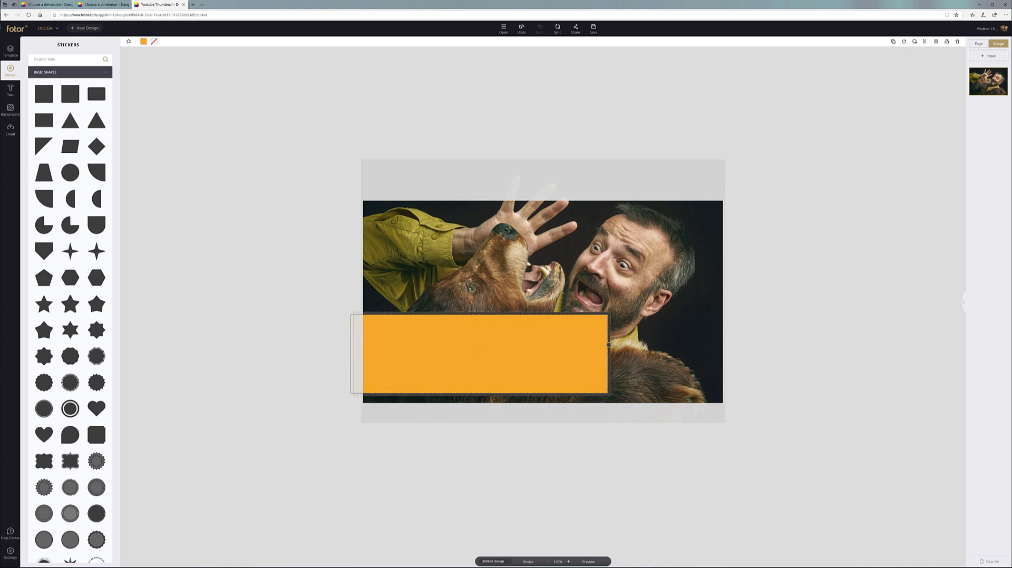
pyautogui.click(323, 323)
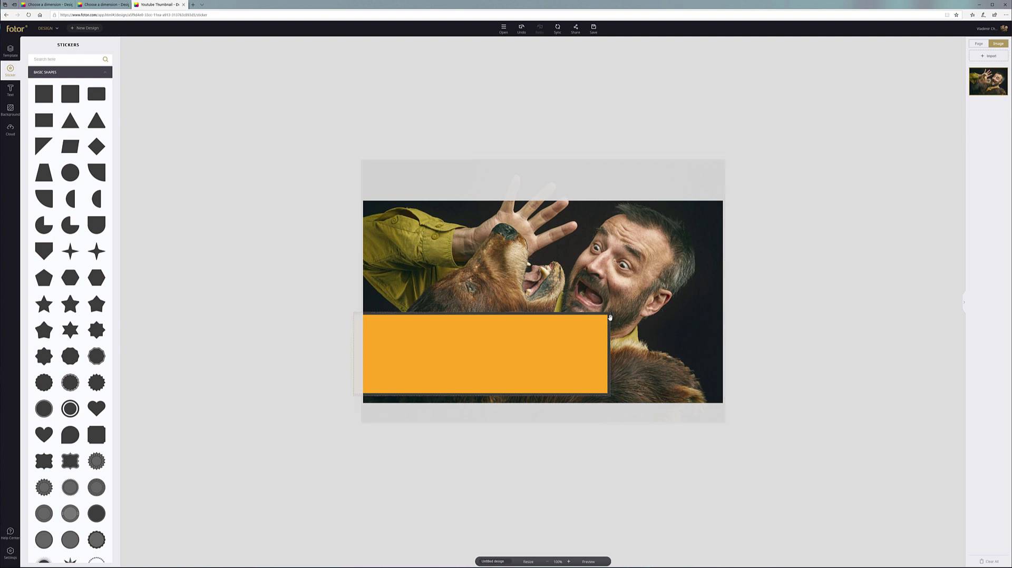
# - Set the orange bar's transparency to 80%
pyautogui.click(610, 315)
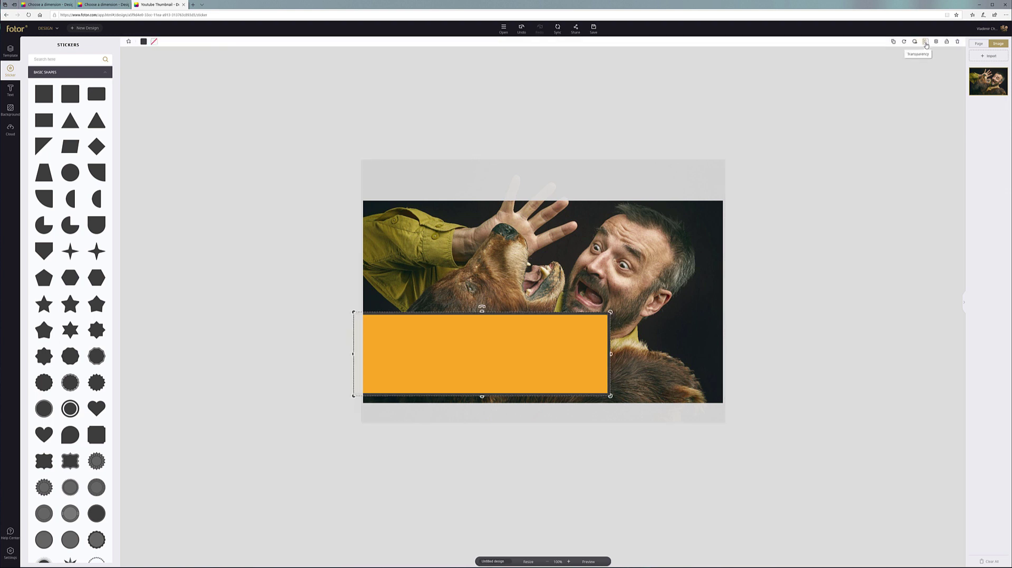
pyautogui.click(926, 43)
pyautogui.moveTo(927, 71)
pyautogui.mouseDown()
pyautogui.moveTo(910, 70)
pyautogui.moveTo(918, 73)
pyautogui.mouseUp()
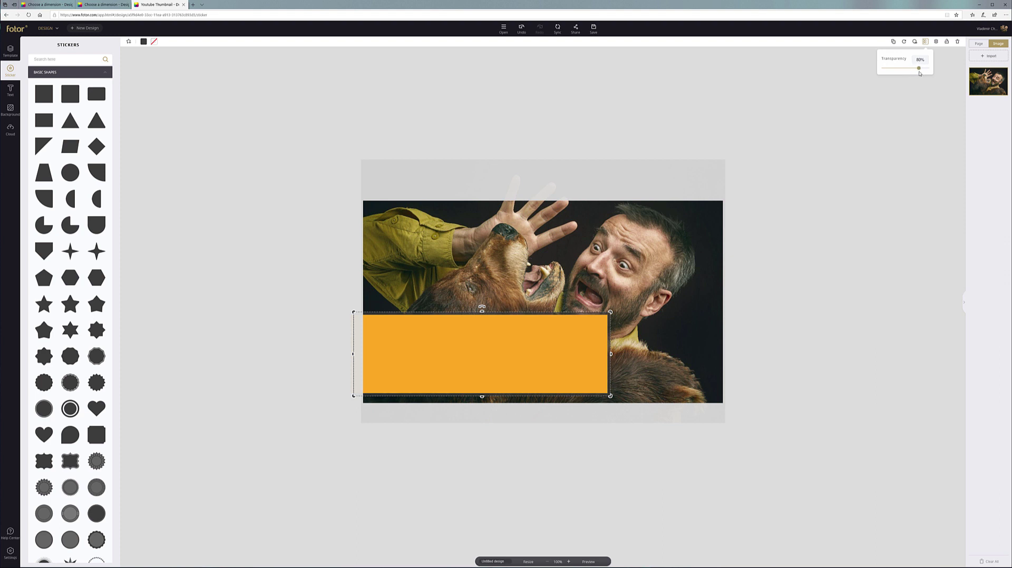
pyautogui.click(847, 174)
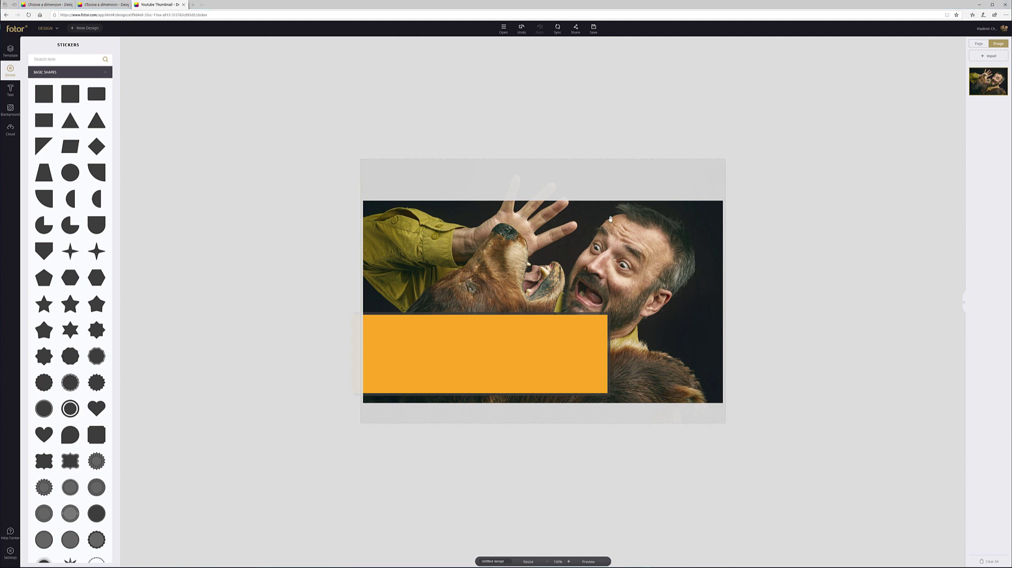
# - Place a new heading on the orange box and begin typing the headline
pyautogui.click(10, 89)
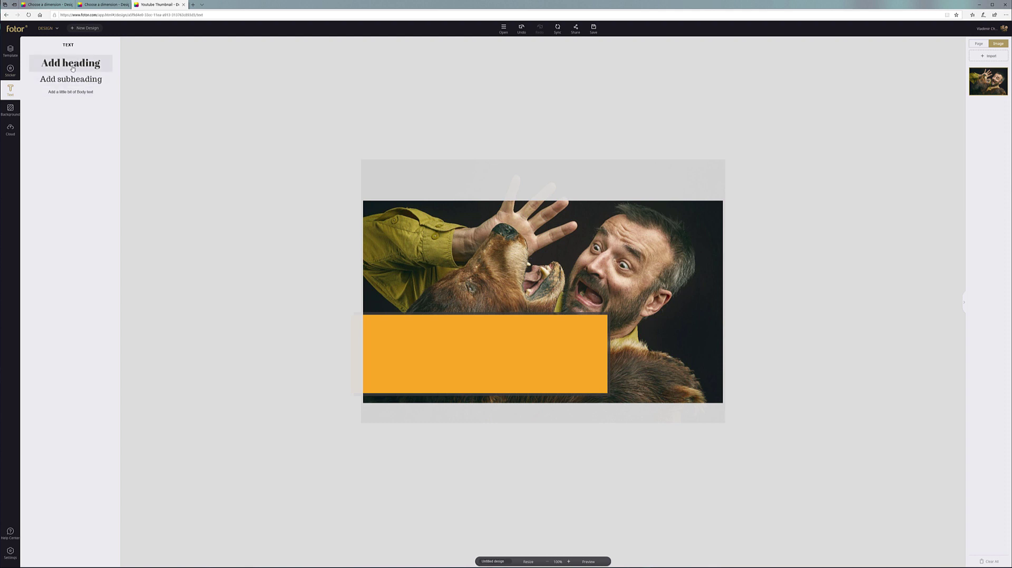
pyautogui.moveTo(267, 136); pyautogui.dragTo(489, 339)
pyautogui.doubleClick(489, 339)
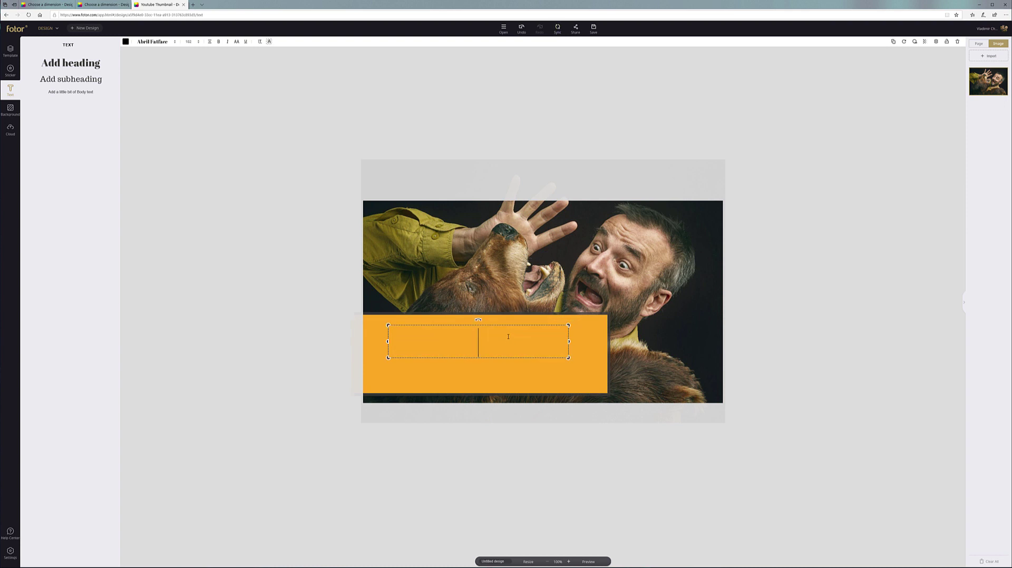
pyautogui.write('Dangeri')
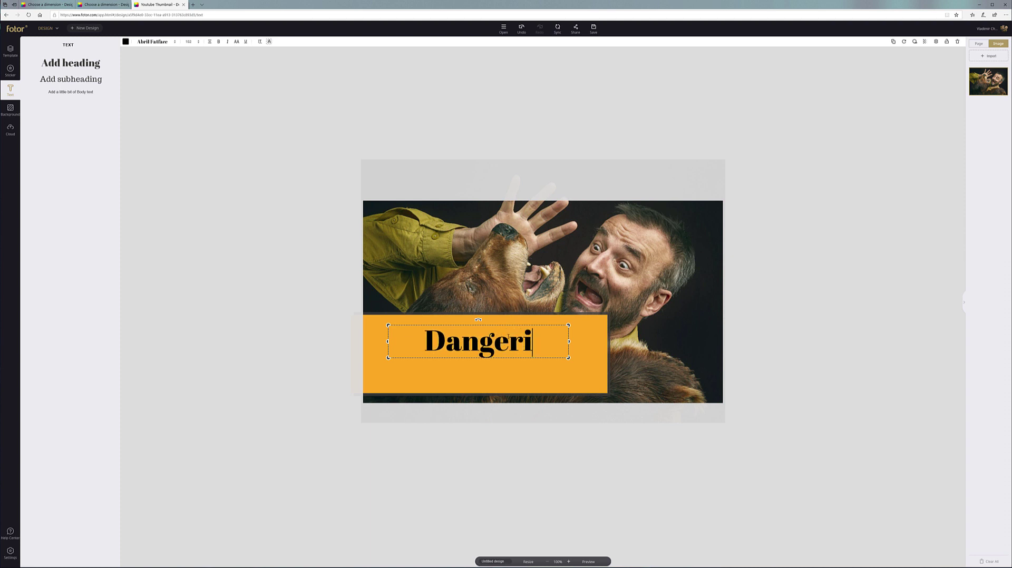
pyautogui.write('os')
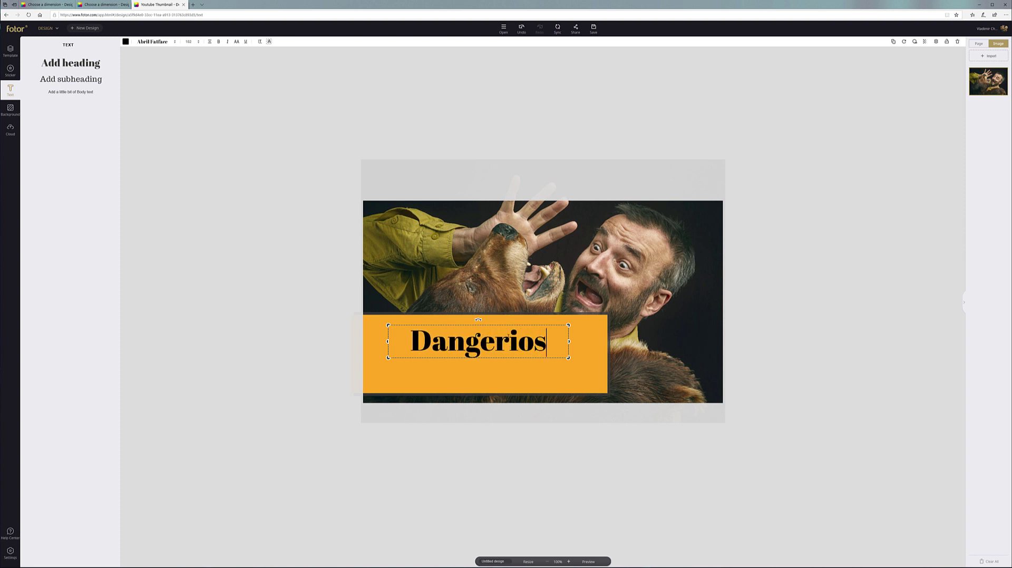
# - Correct the headline to 'Dangerous life to be photographer' and widen its text box
pyautogui.moveTo(551, 340); pyautogui.dragTo(362, 342)
pyautogui.write('Dangerous')
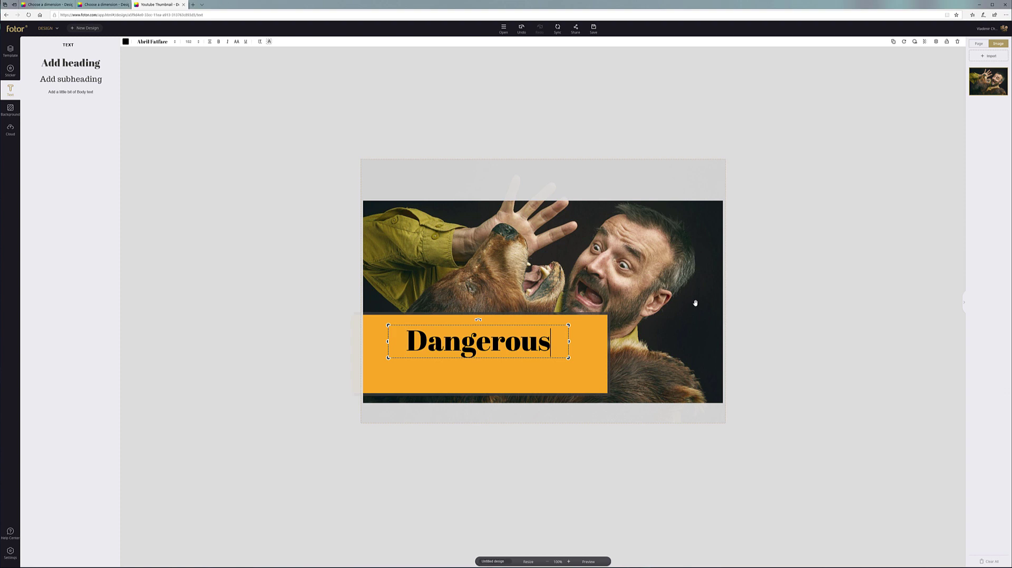
pyautogui.write(' life')
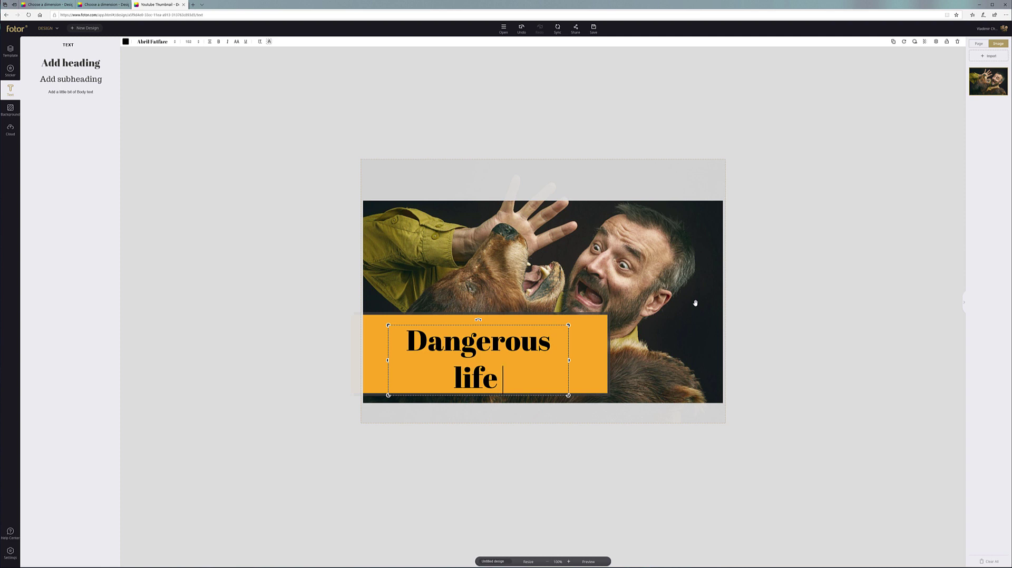
pyautogui.write(' to be ')
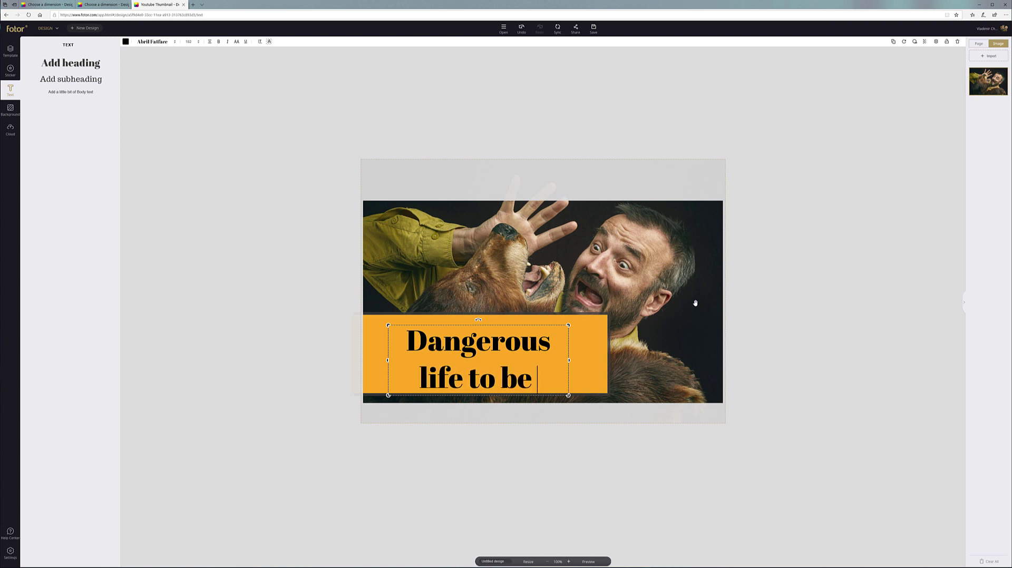
pyautogui.write('photographer')
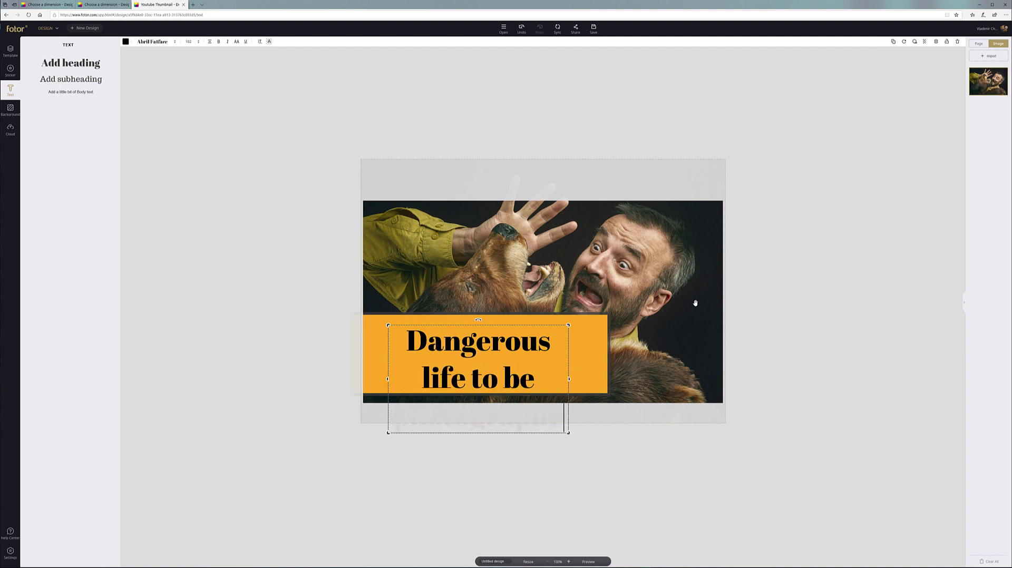
pyautogui.moveTo(571, 378); pyautogui.dragTo(580, 339)
pyautogui.click(561, 341)
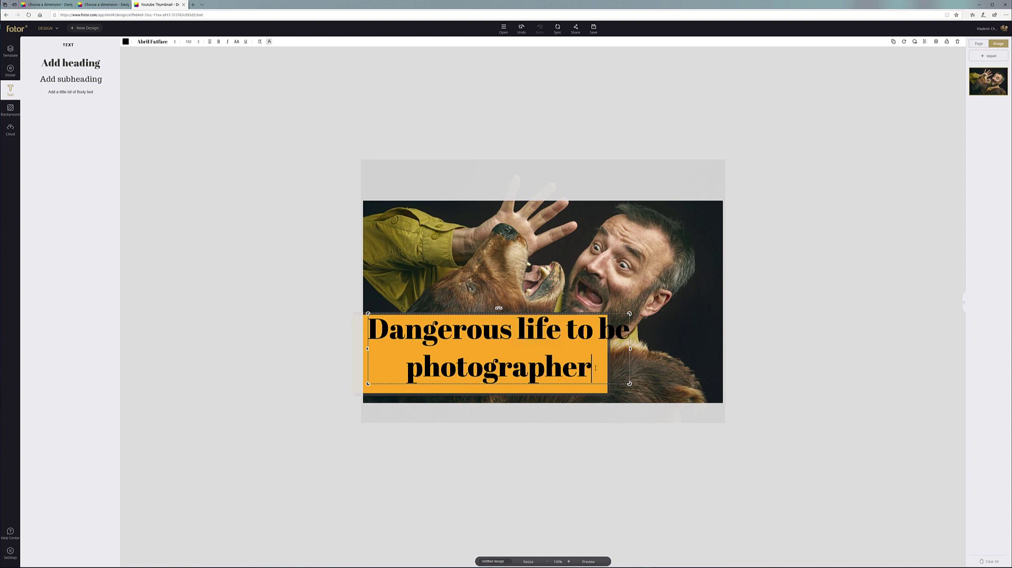
# - Shorten the heading to 'Dangerous life', enlarge it and raise it to the bar's top edge
pyautogui.hotkey('ctrl', 'shift', 'End')
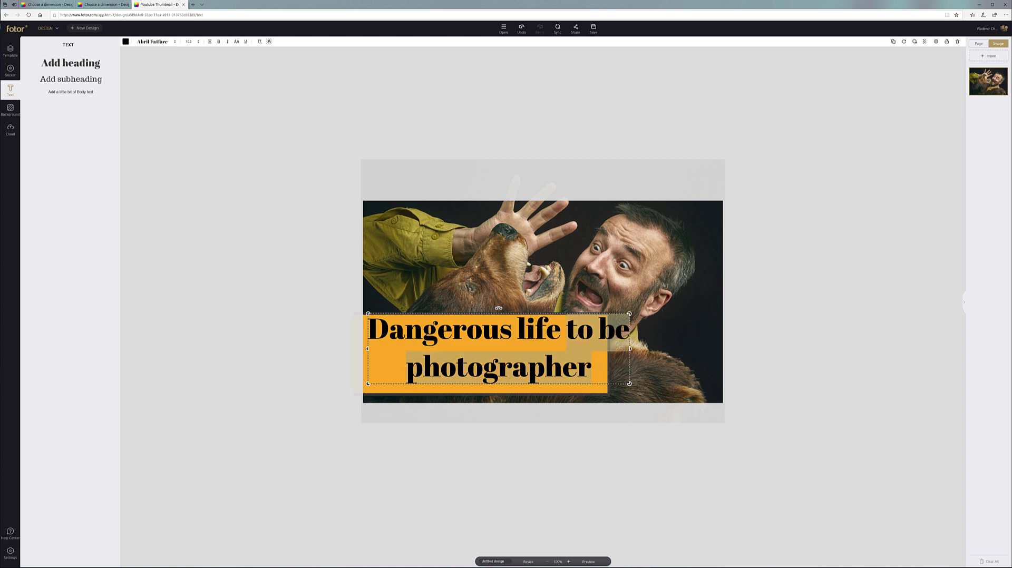
pyautogui.press('BackSpace')
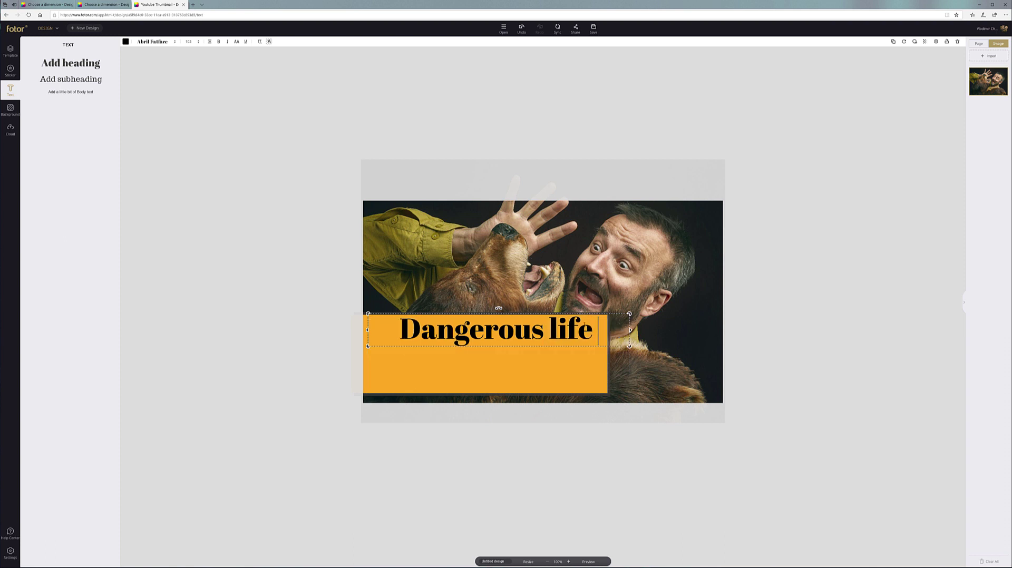
pyautogui.press('BackSpace')
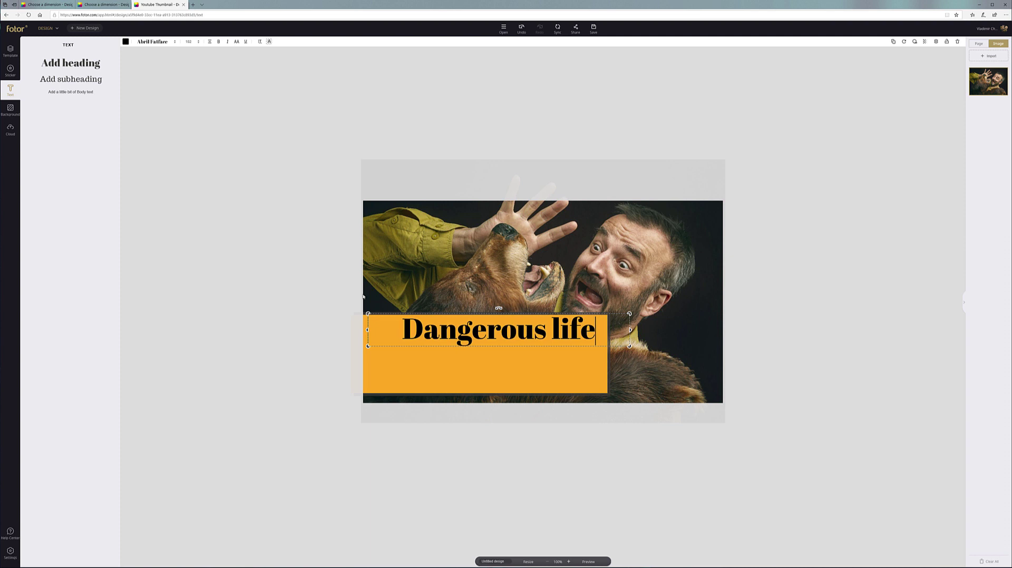
pyautogui.moveTo(368, 313); pyautogui.dragTo(344, 311)
pyautogui.moveTo(505, 329); pyautogui.dragTo(506, 315)
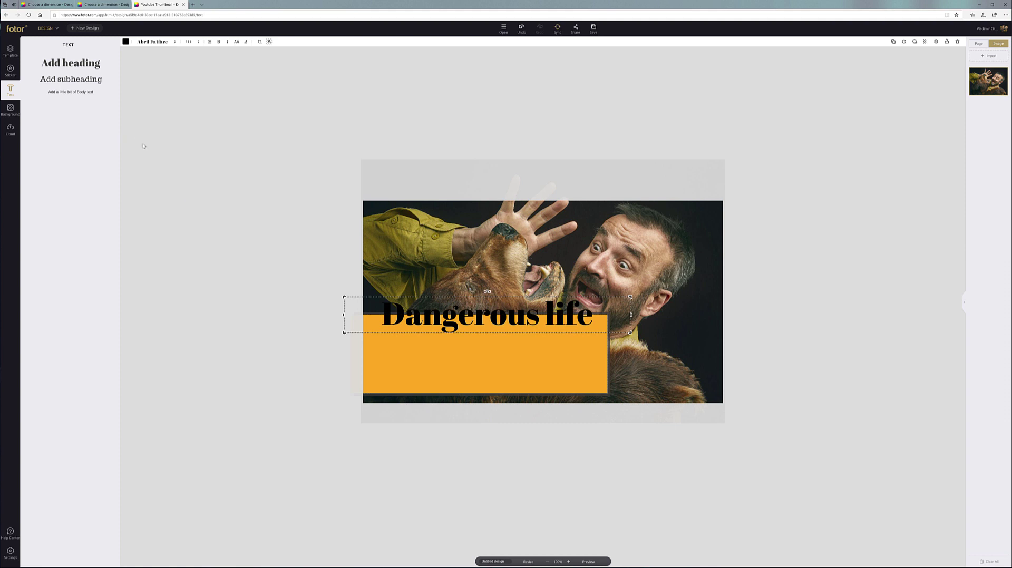
# - Add an extra heading and a subheading placeholder on the orange box, clearing the extra heading's text
pyautogui.click(70, 59)
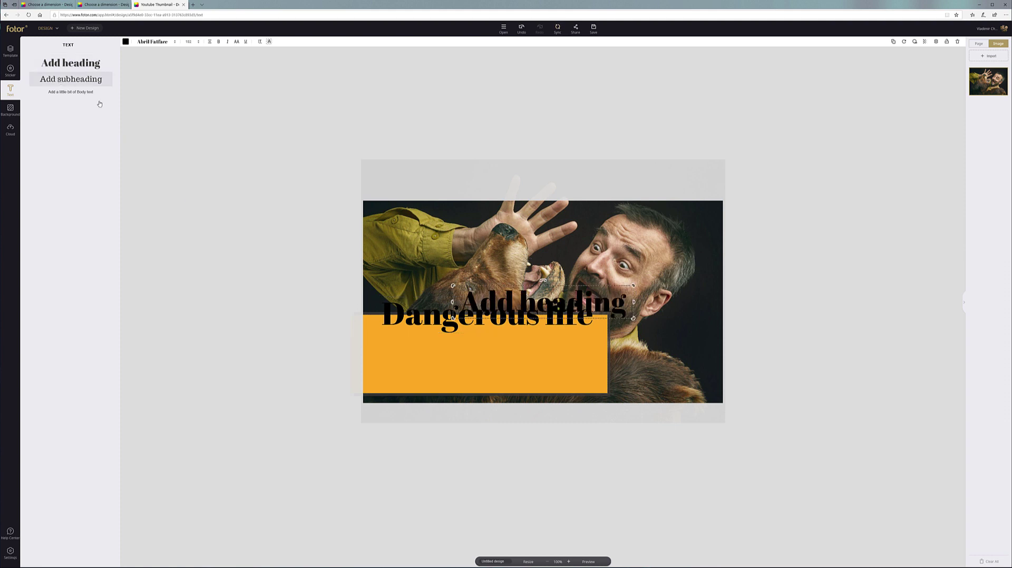
pyautogui.moveTo(449, 373); pyautogui.dragTo(449, 373)
pyautogui.click(509, 295)
pyautogui.click(517, 301)
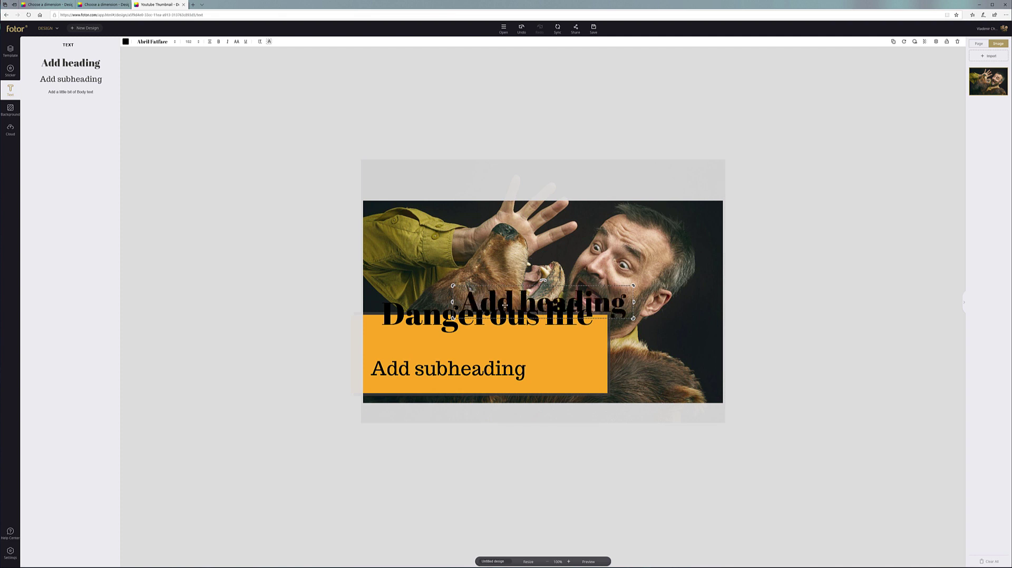
# - Delete the empty heading box and fill the subheading with 'to be photographer'
pyautogui.click(422, 389)
pyautogui.doubleClick(436, 365)
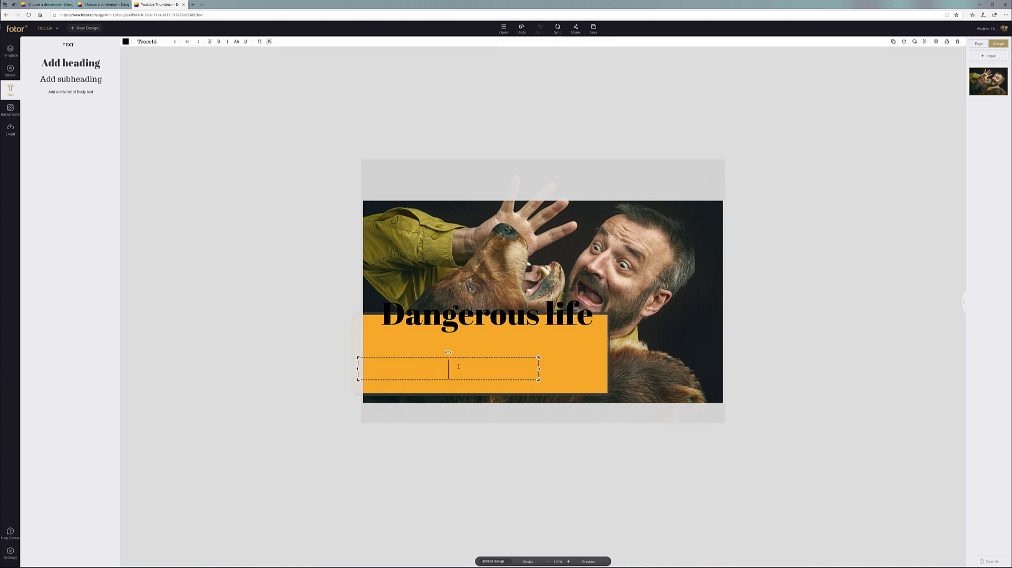
pyautogui.write('so be photographer')
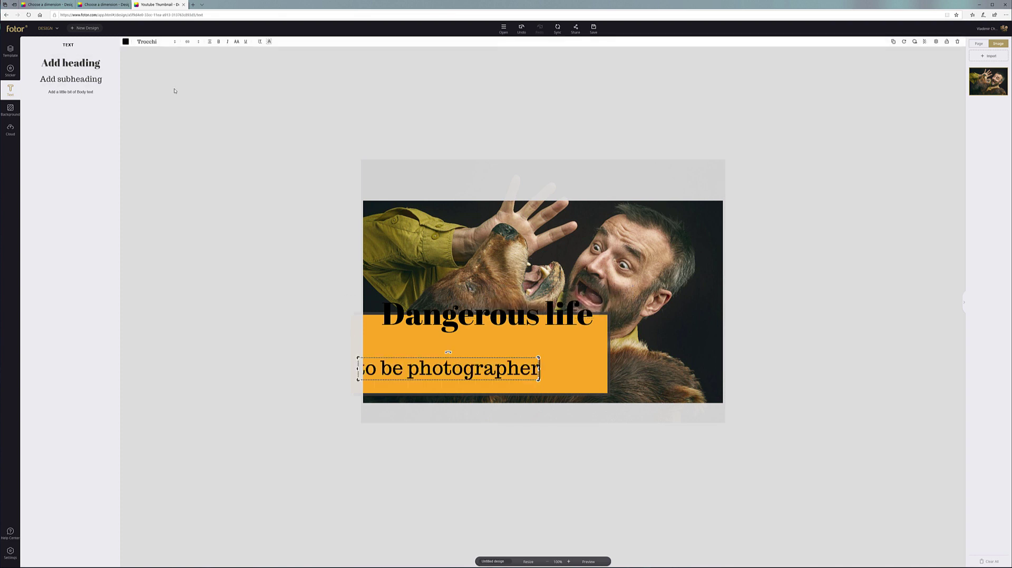
pyautogui.click(309, 299)
# - Place 'to be photographer' inside the orange bar and lower the 'Dangerous life' heading onto it
pyautogui.click(463, 364)
pyautogui.moveTo(565, 369)
pyautogui.mouseDown()
pyautogui.moveTo(557, 367)
pyautogui.moveTo(611, 374)
pyautogui.moveTo(557, 372)
pyautogui.mouseUp()
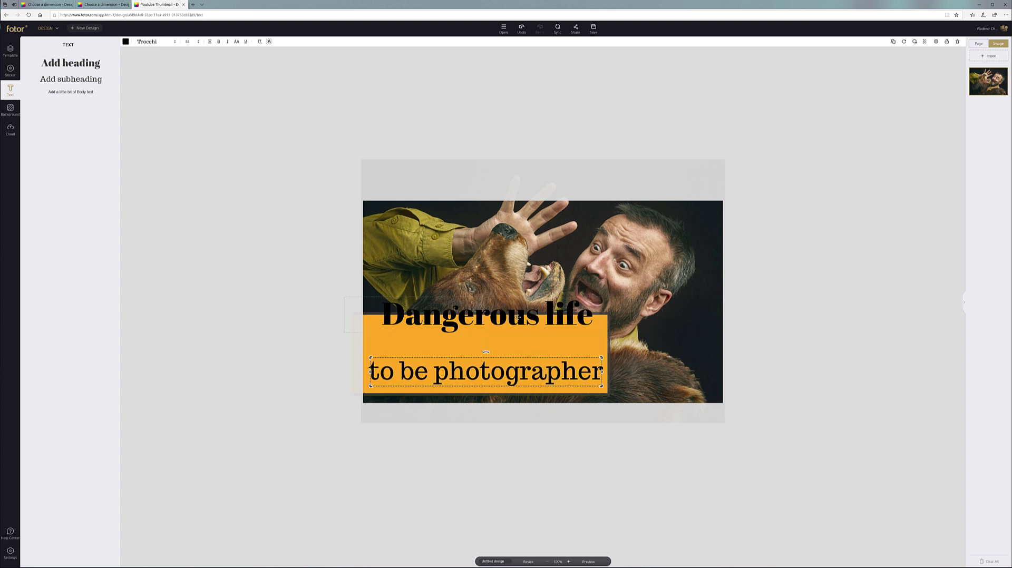
pyautogui.moveTo(518, 317); pyautogui.dragTo(513, 338)
pyautogui.click(521, 331)
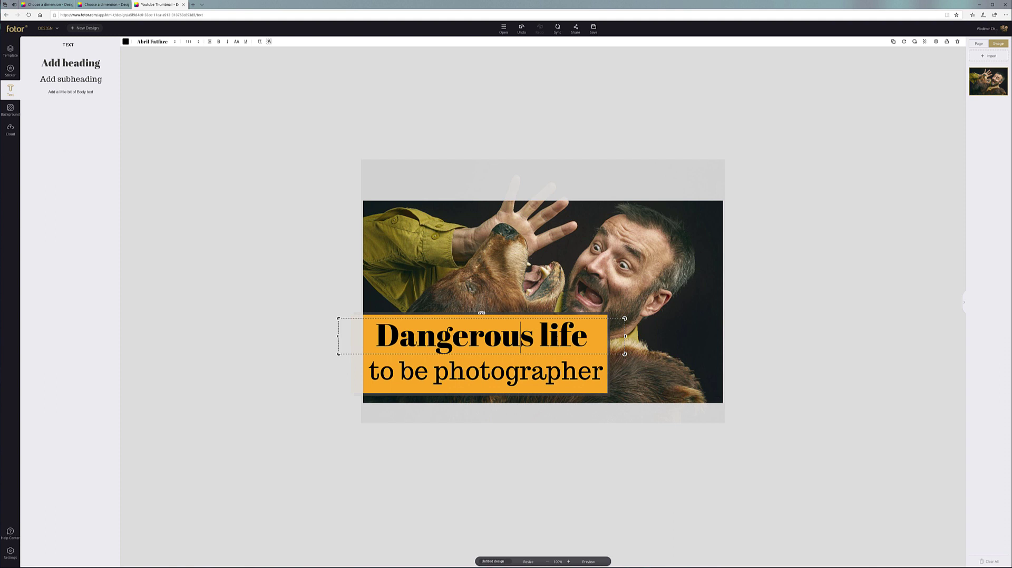
# - Set the whole 'Dangerous life' heading in DIGITALT at font size 144
pyautogui.moveTo(595, 336); pyautogui.dragTo(368, 343)
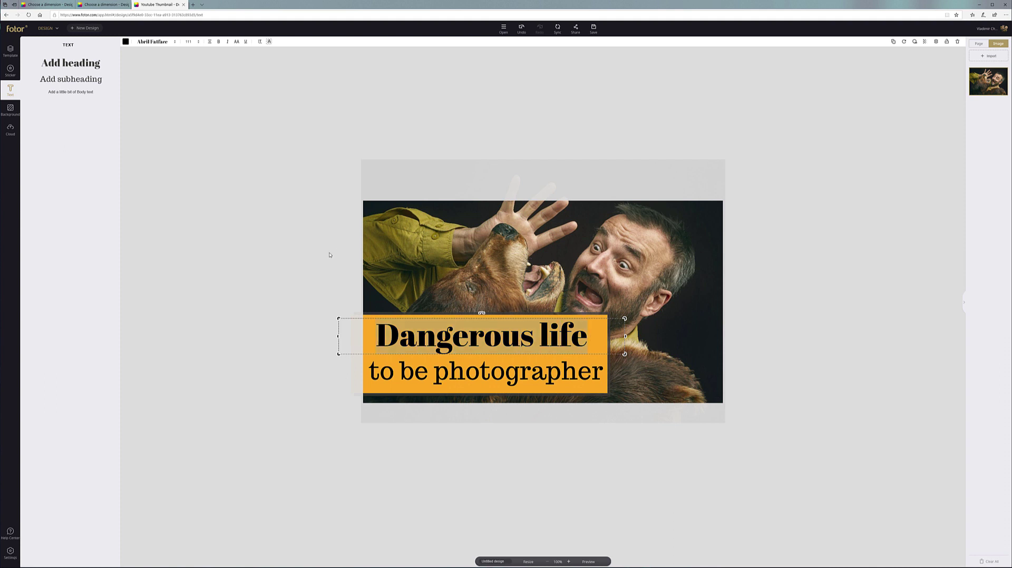
pyautogui.click(174, 43)
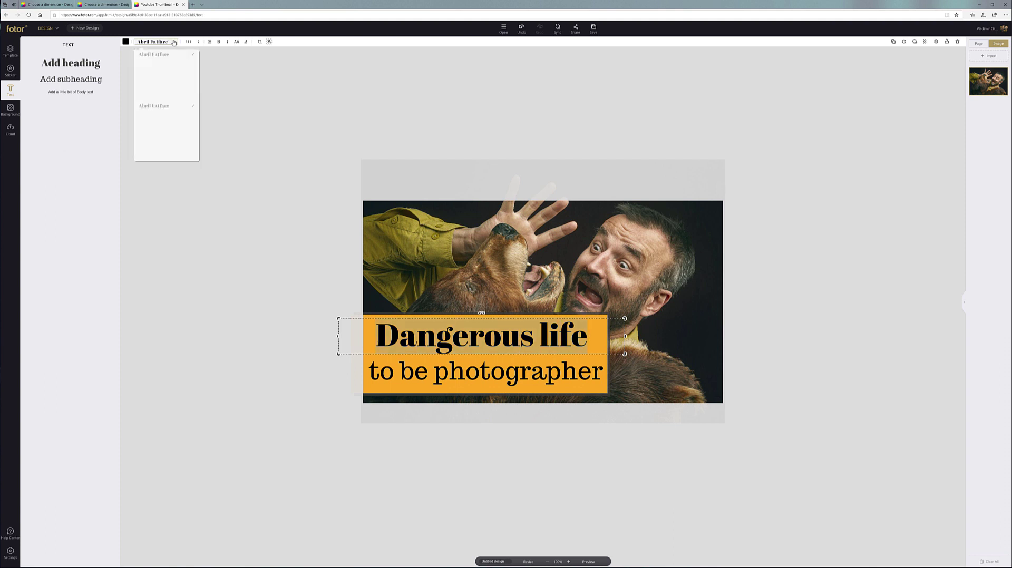
pyautogui.scroll(-10, 173, 79)
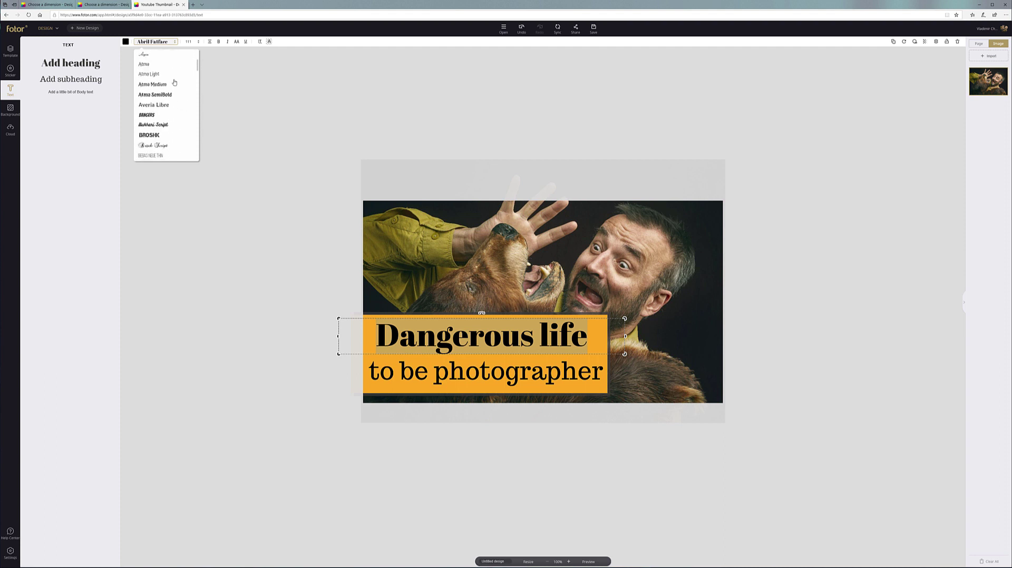
pyautogui.scroll(-5, 175, 82)
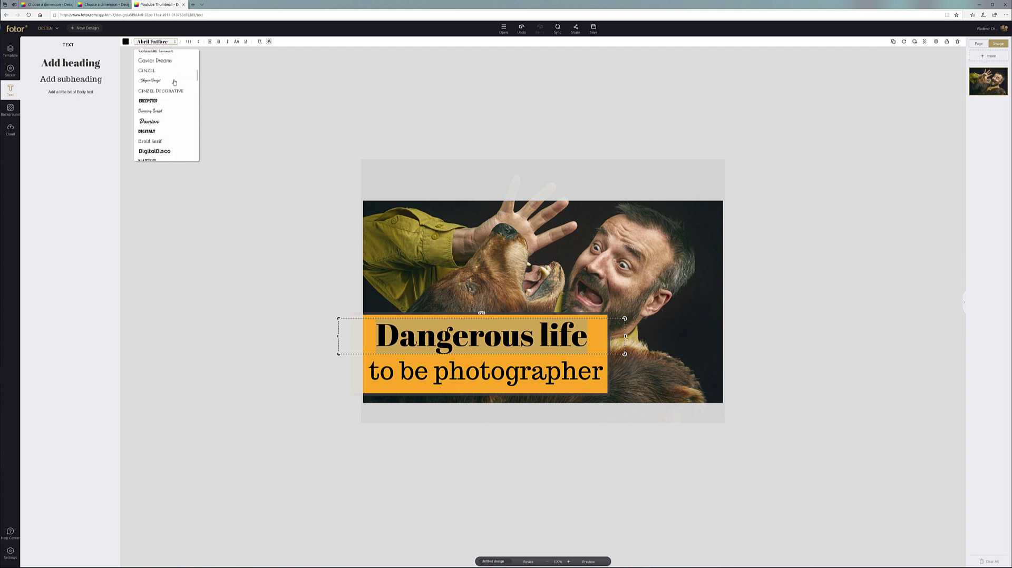
pyautogui.click(148, 130)
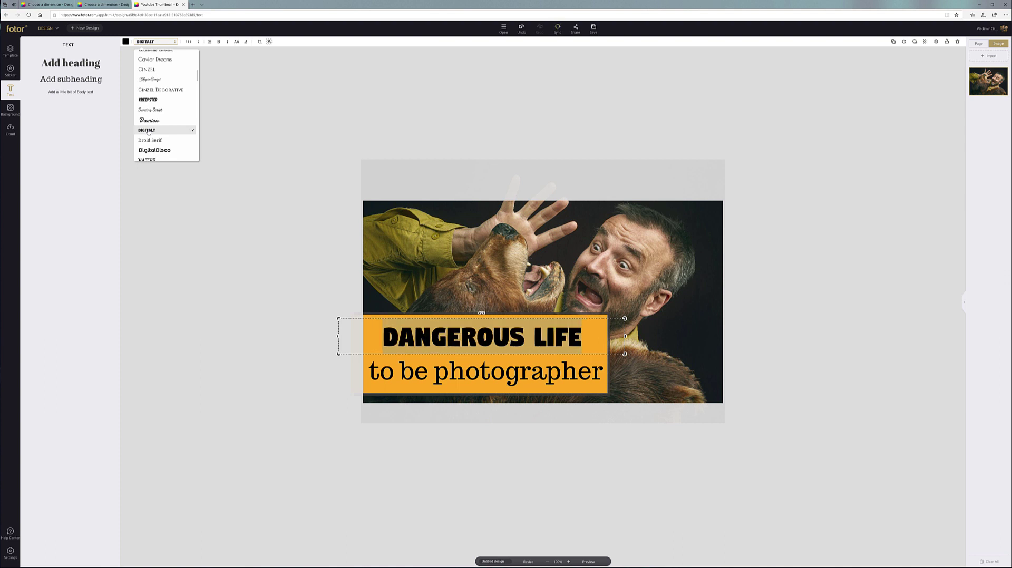
pyautogui.click(198, 43)
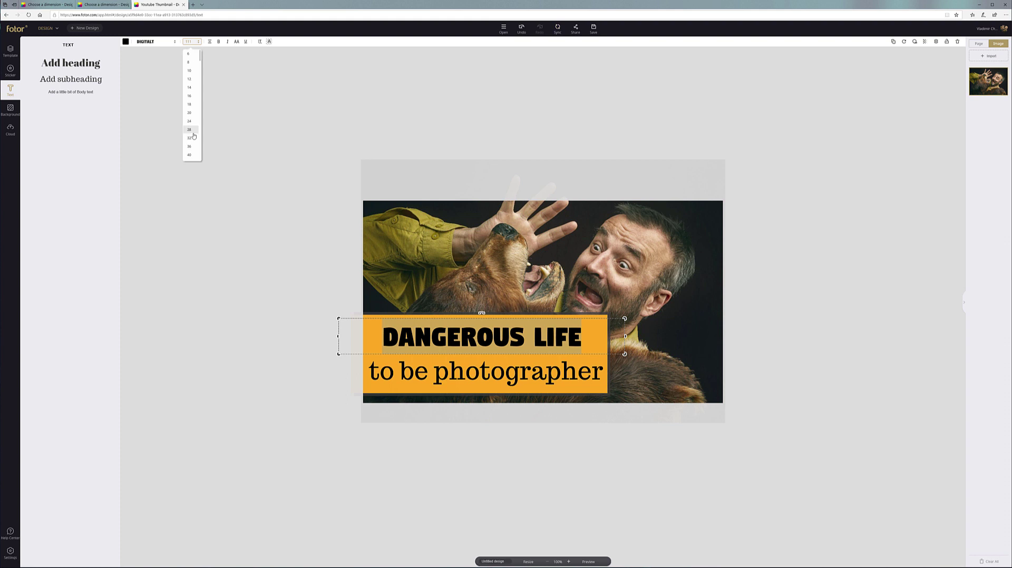
pyautogui.scroll(-4, 193, 136)
pyautogui.click(191, 149)
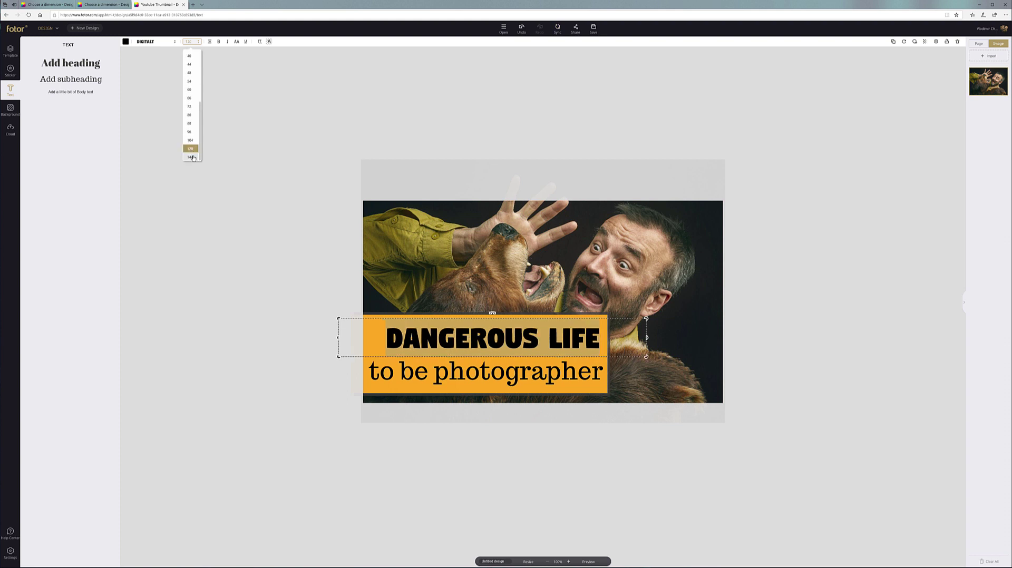
pyautogui.click(191, 156)
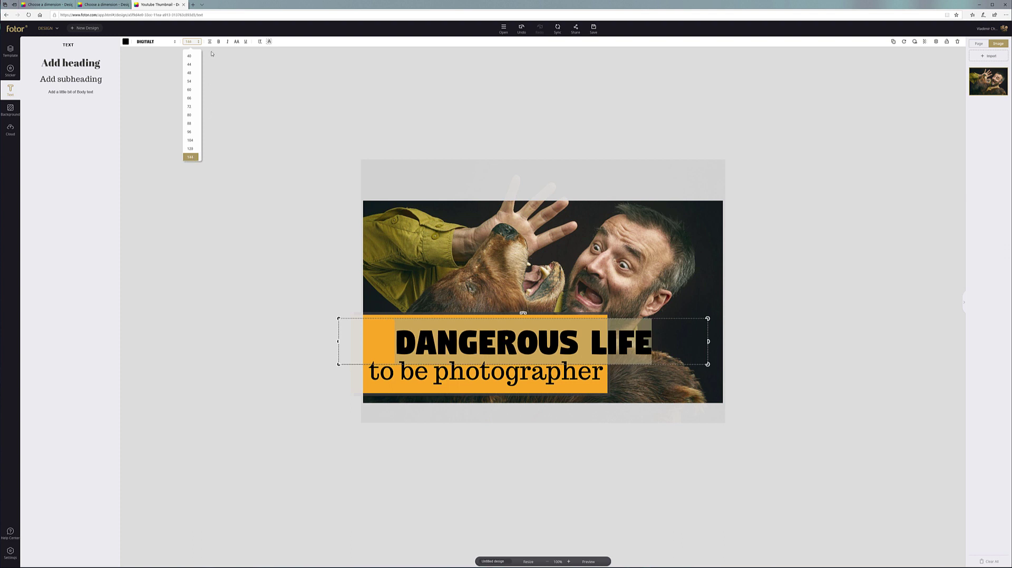
# - Colour the DANGEROUS LIFE heading near-white (#f1f2ff) using the custom colour picker
pyautogui.click(126, 42)
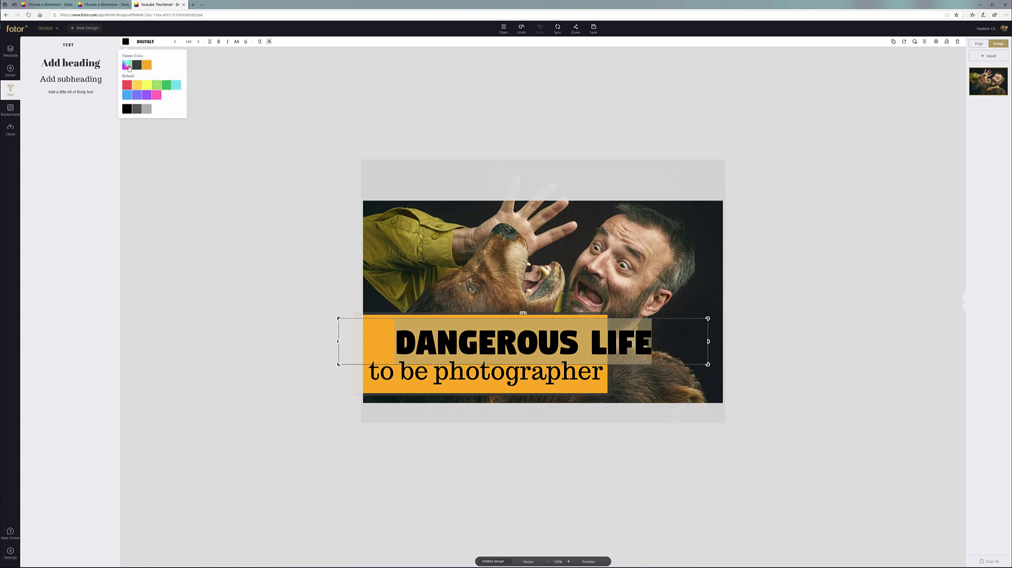
pyautogui.click(126, 64)
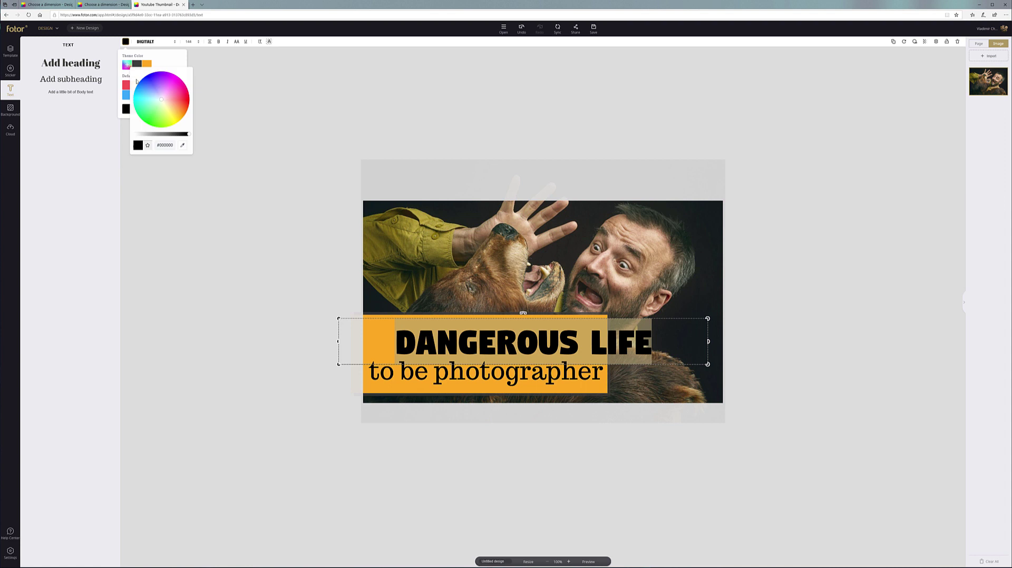
pyautogui.click(161, 100)
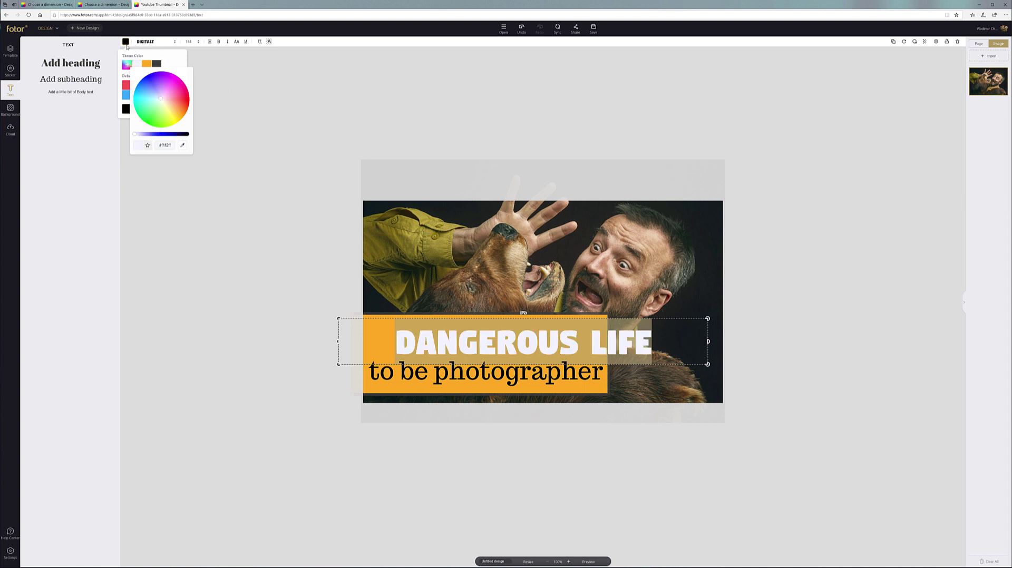
pyautogui.click(209, 81)
# - Resize the white heading to 136 and reposition it along the top of the orange box
pyautogui.moveTo(505, 337)
pyautogui.mouseDown()
pyautogui.moveTo(475, 317)
pyautogui.moveTo(488, 327)
pyautogui.mouseUp()
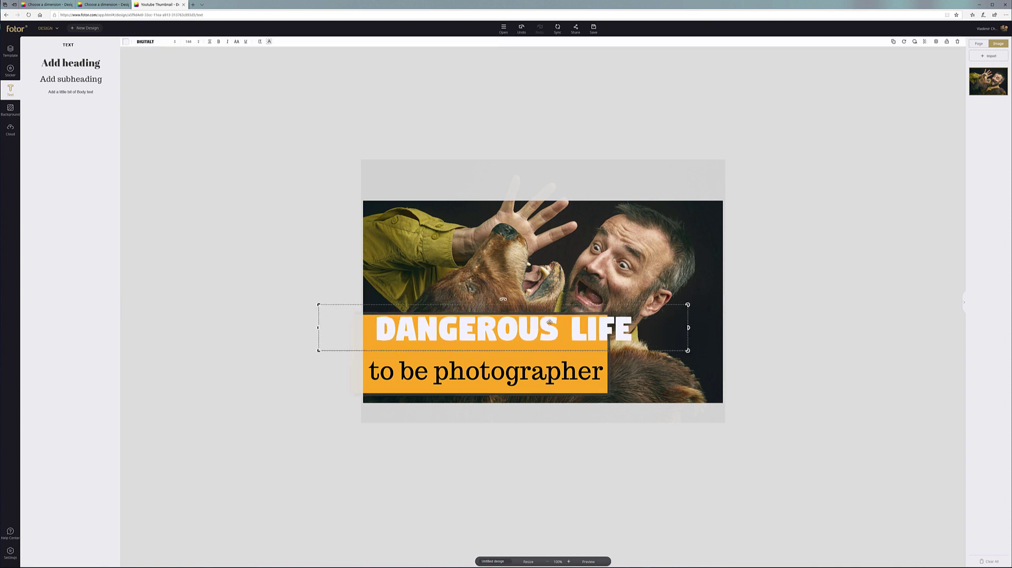
pyautogui.moveTo(533, 327); pyautogui.dragTo(531, 329)
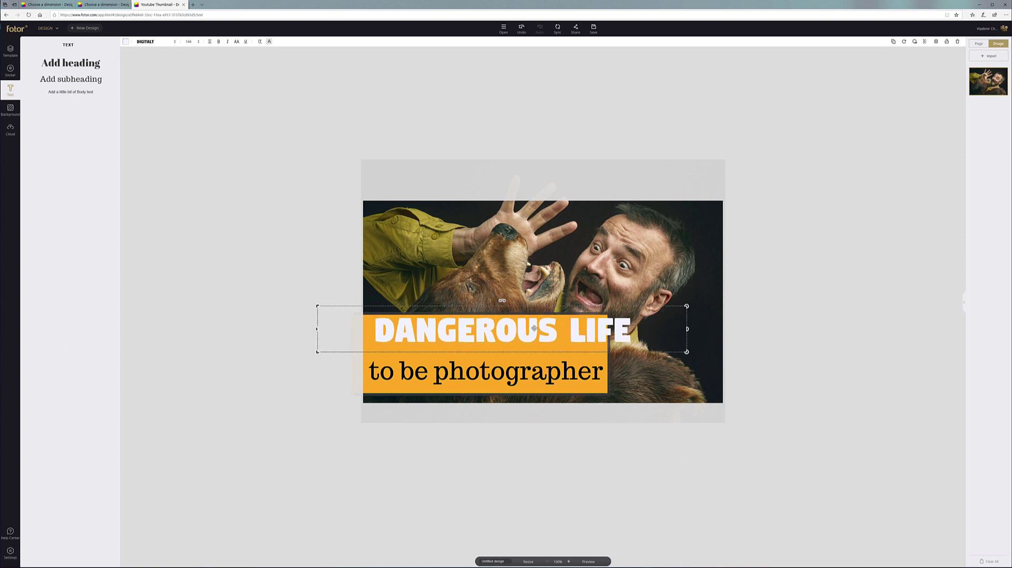
pyautogui.click(218, 42)
pyautogui.click(220, 42)
pyautogui.moveTo(535, 329); pyautogui.dragTo(536, 327)
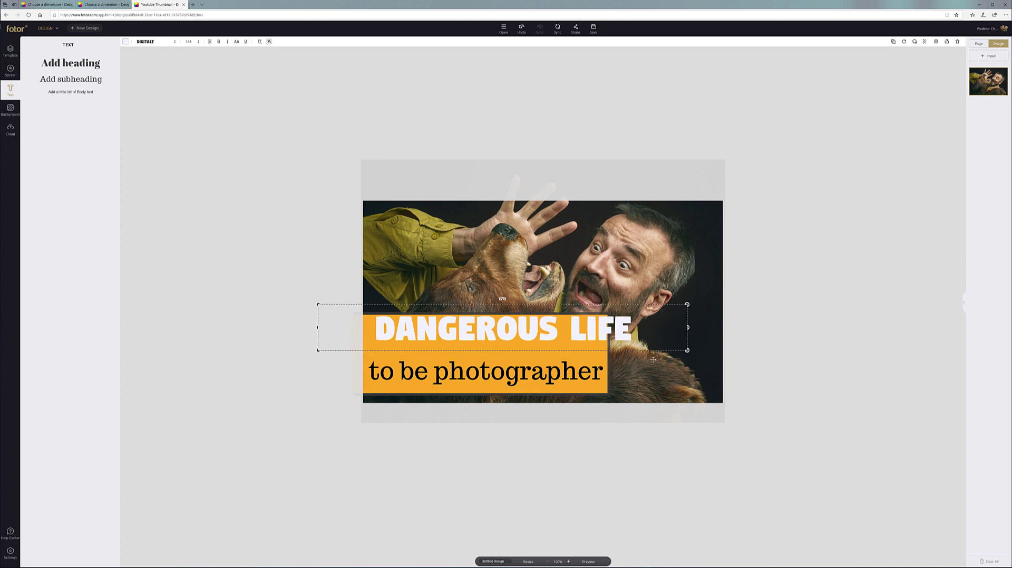
pyautogui.moveTo(686, 350)
pyautogui.mouseDown()
pyautogui.moveTo(703, 356)
pyautogui.moveTo(678, 350)
pyautogui.mouseUp()
pyautogui.moveTo(634, 324); pyautogui.dragTo(596, 339)
# - Shrink 'to be photographer' to size 77 and centre it under the headline
pyautogui.doubleClick(531, 373)
pyautogui.click(368, 370)
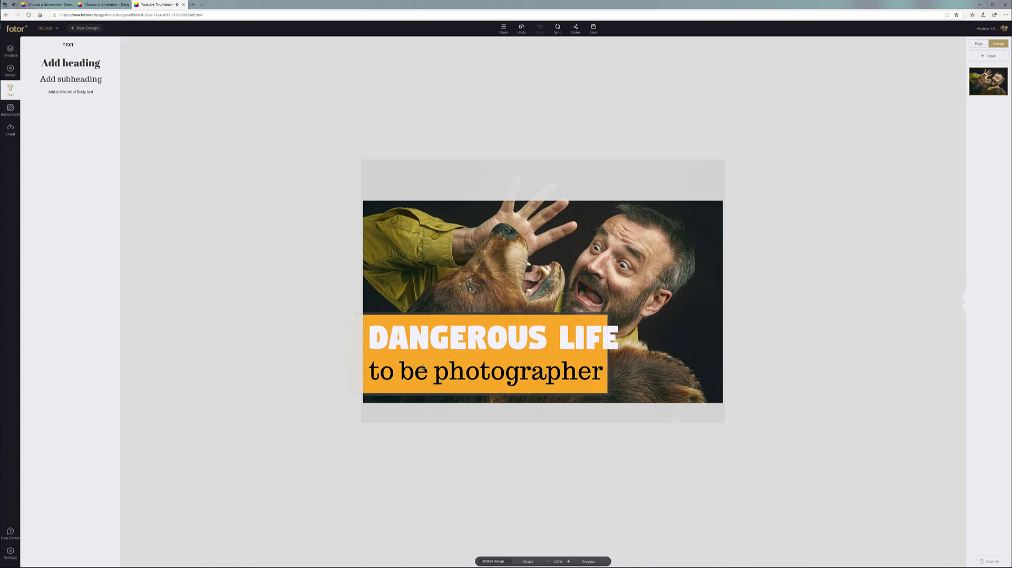
pyautogui.moveTo(423, 368); pyautogui.dragTo(427, 361)
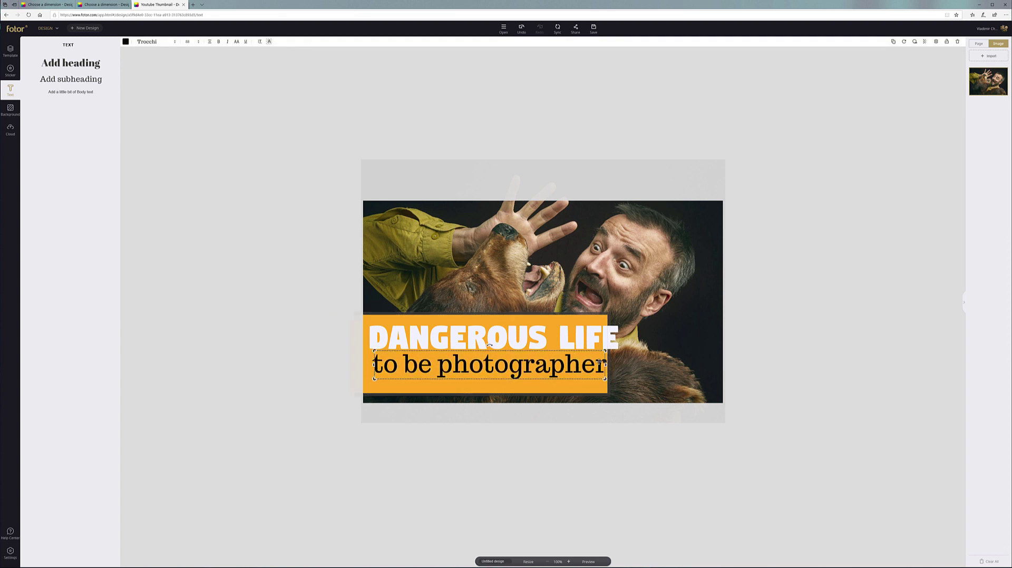
pyautogui.moveTo(605, 350); pyautogui.dragTo(578, 354)
pyautogui.moveTo(520, 365); pyautogui.dragTo(534, 364)
pyautogui.click(232, 293)
# - Lower the top edge of the orange rectangle behind the heading
pyautogui.click(429, 338)
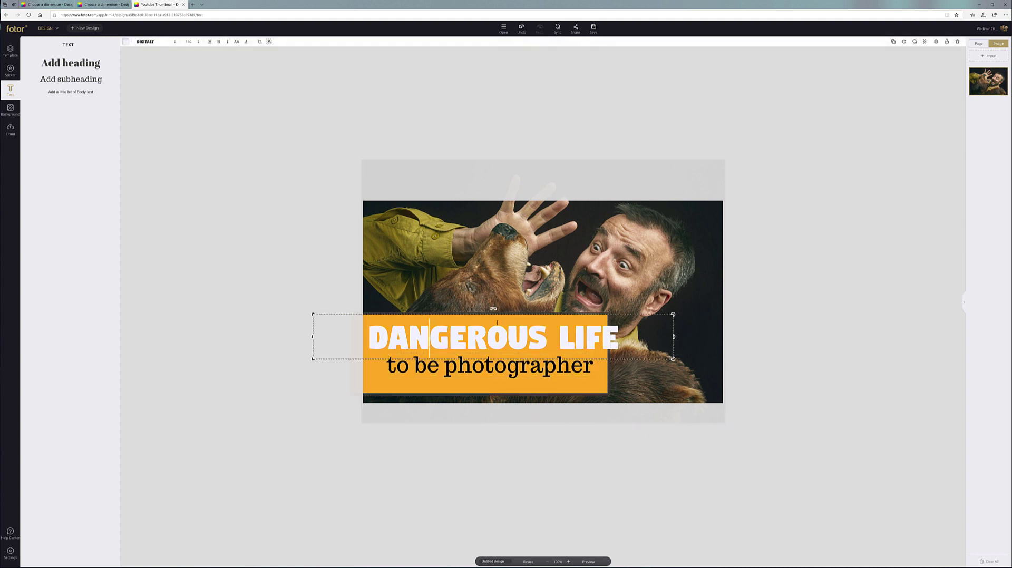
pyautogui.click(540, 383)
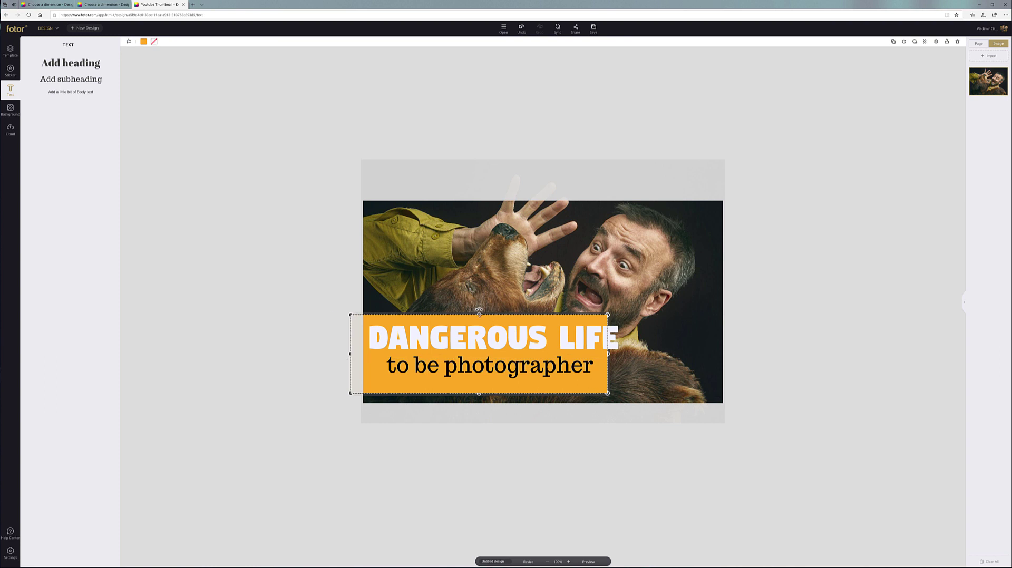
pyautogui.moveTo(478, 314); pyautogui.dragTo(481, 329)
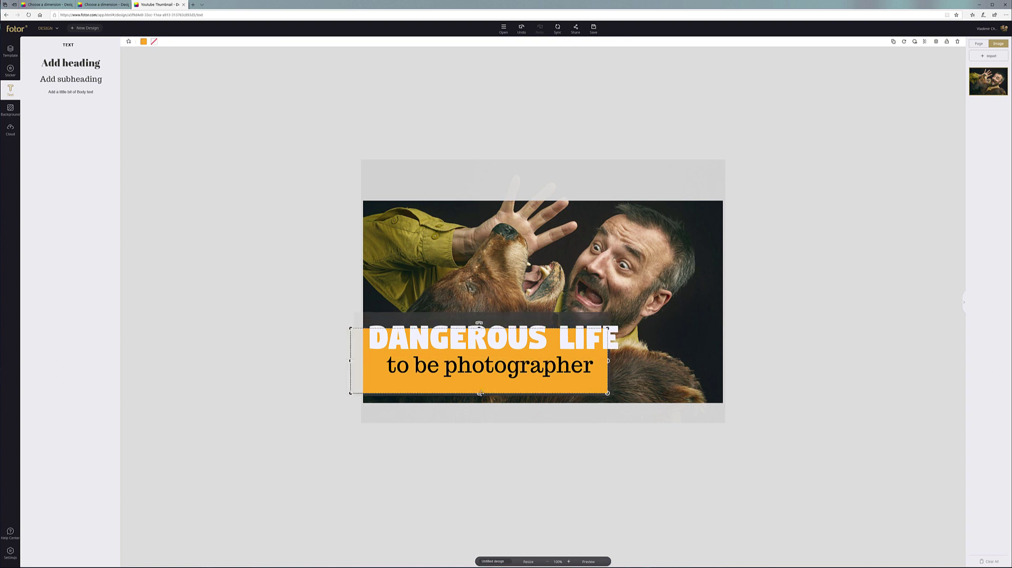
# - Raise the orange rectangle's bottom edge to tighten it around the text
pyautogui.moveTo(478, 393); pyautogui.dragTo(478, 383)
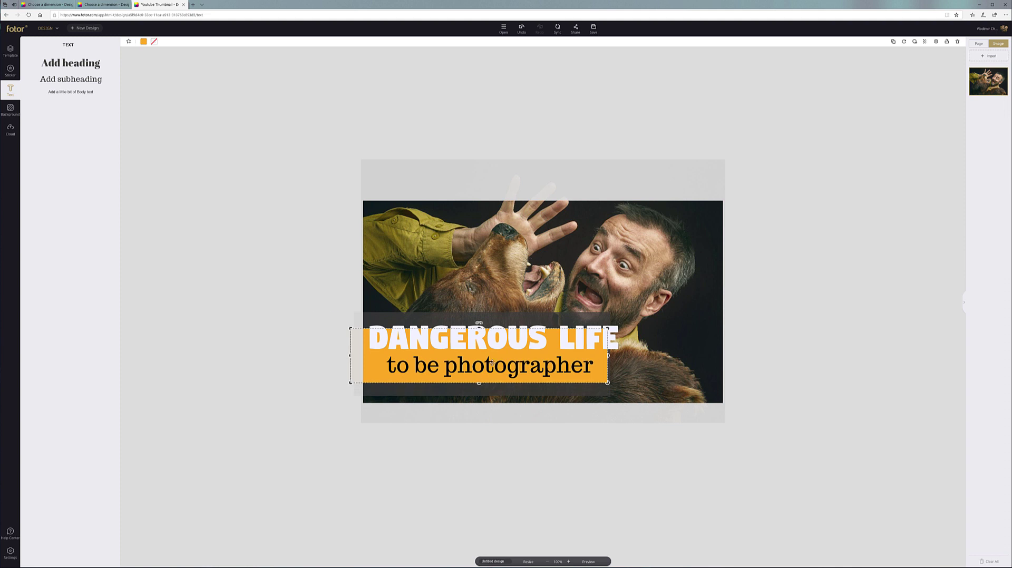
pyautogui.click(563, 392)
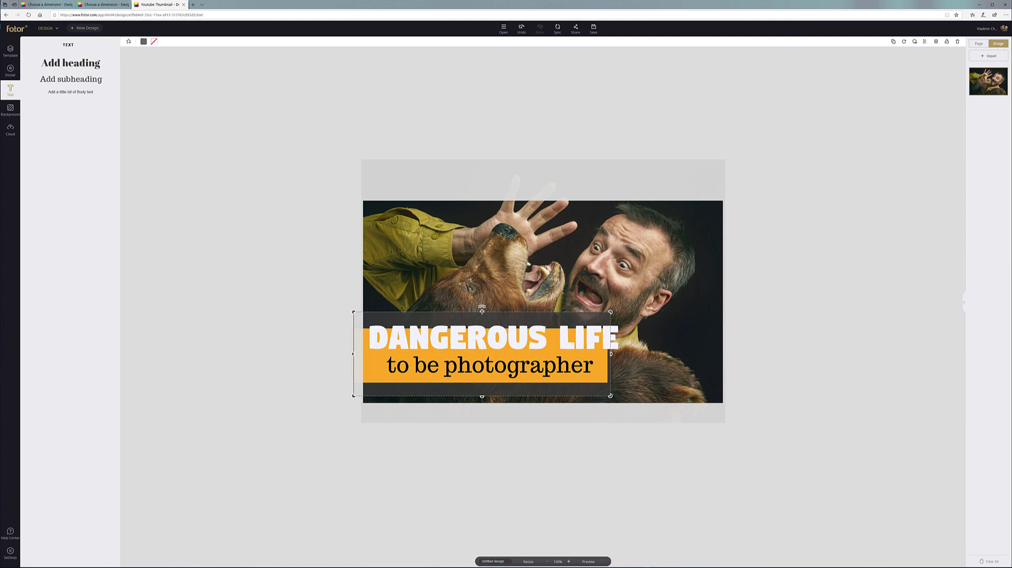
pyautogui.moveTo(482, 312); pyautogui.dragTo(482, 312)
# - Trim the dark band's top and bottom edges to match the orange bar's height
pyautogui.click(389, 395)
pyautogui.moveTo(482, 312); pyautogui.dragTo(480, 326)
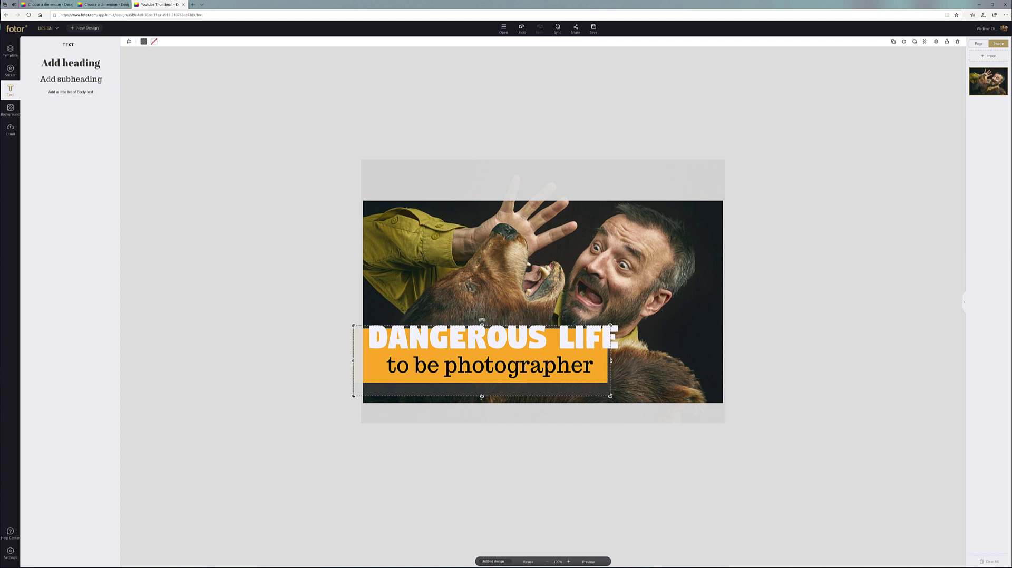
pyautogui.moveTo(481, 396); pyautogui.dragTo(481, 384)
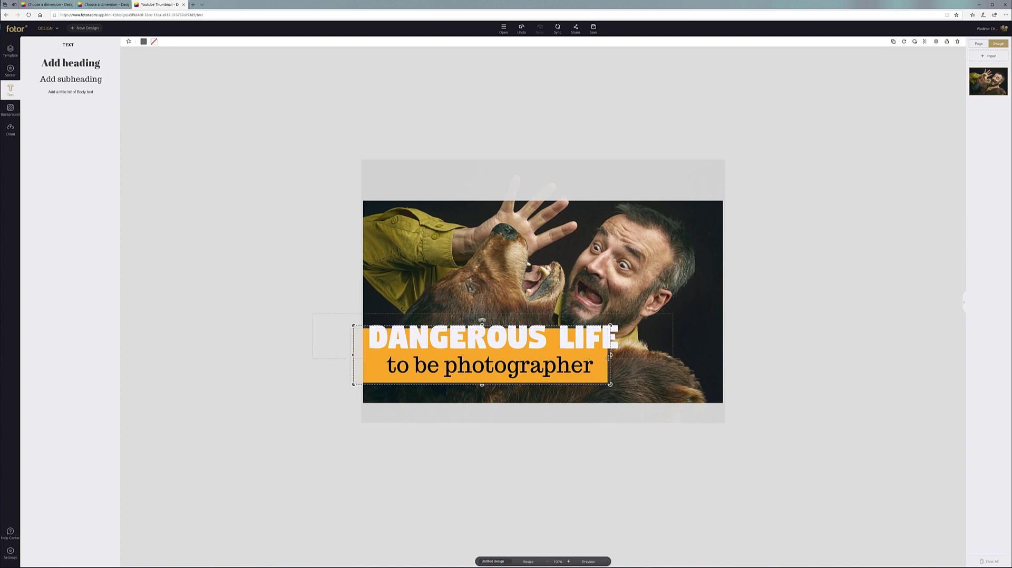
pyautogui.moveTo(609, 354); pyautogui.dragTo(610, 355)
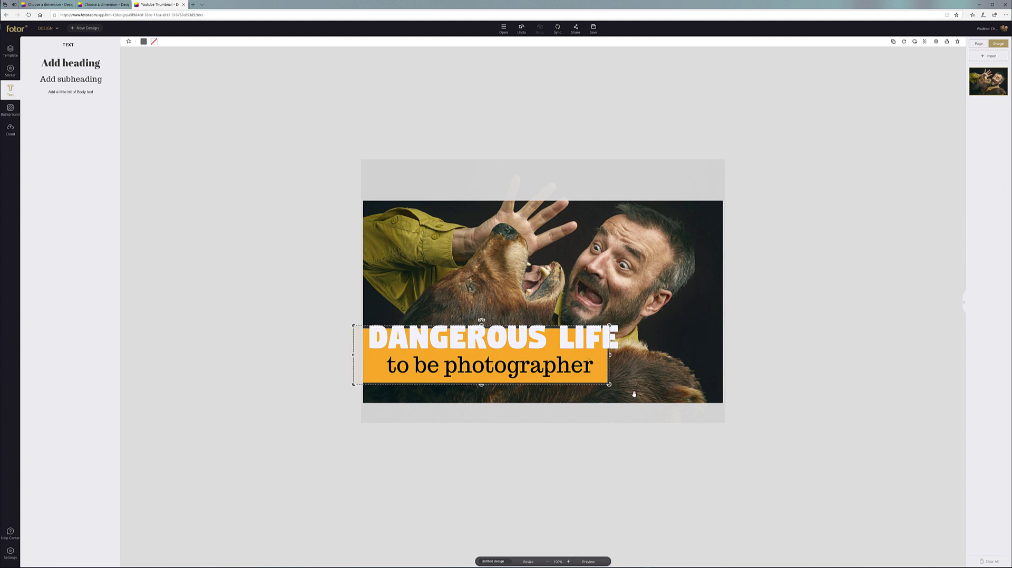
pyautogui.click(199, 122)
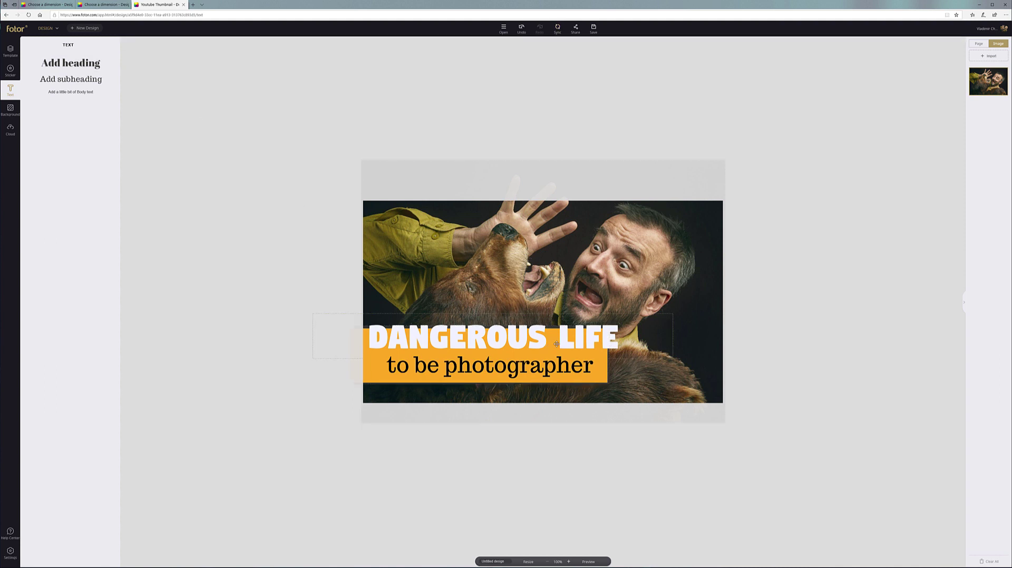
# - Reselect the DANGEROUS LIFE heading and highlight its text for restyling
pyautogui.click(574, 340)
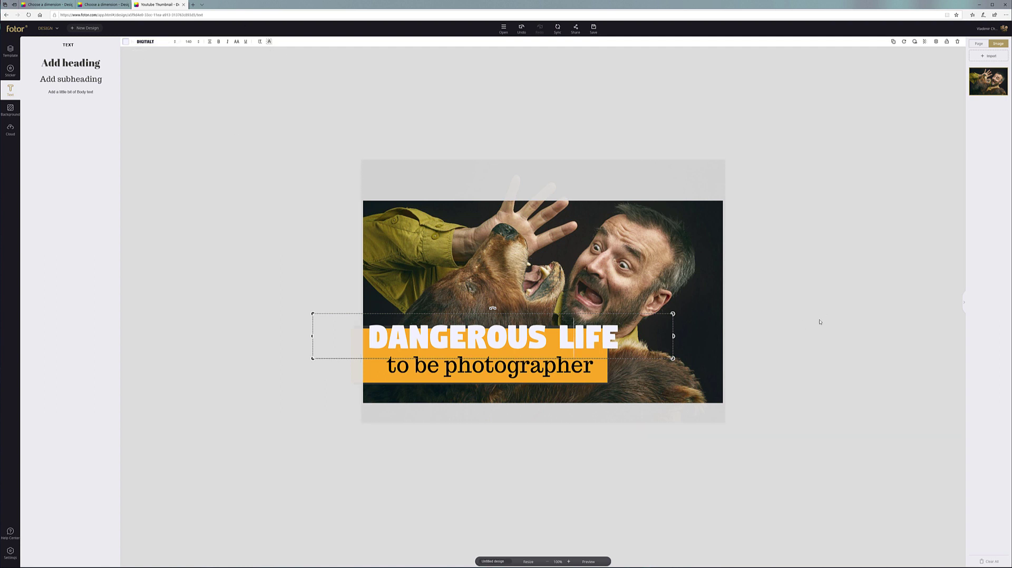
pyautogui.click(795, 324)
pyautogui.click(611, 341)
pyautogui.click(301, 266)
pyautogui.click(334, 335)
pyautogui.write('to be photographer')
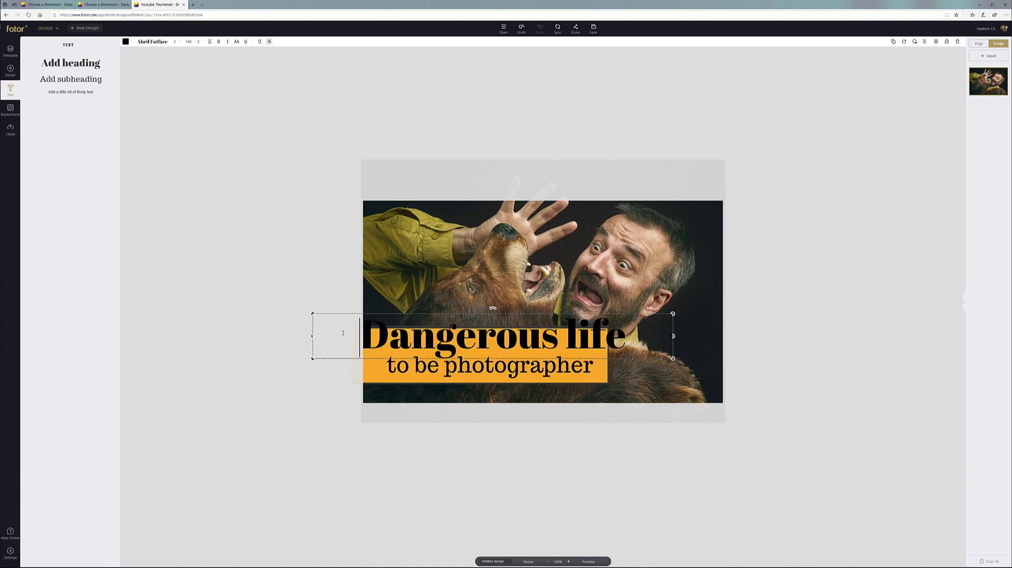
pyautogui.press('End')
pyautogui.hotkey('shift', 'Left')
pyautogui.hotkey('shift', 'Left')
pyautogui.hotkey('shift', 'Left')
pyautogui.hotkey('shift', 'Left')
pyautogui.hotkey('shift', 'Left')
pyautogui.hotkey('shift', 'Left')
pyautogui.hotkey('shift', 'Left')
pyautogui.hotkey('shift', 'Left')
pyautogui.hotkey('shift', 'Left')
pyautogui.hotkey('shift', 'Left')
pyautogui.hotkey('shift', 'Left')
pyautogui.hotkey('shift', 'Left')
pyautogui.hotkey('shift', 'Left')
pyautogui.hotkey('shift', 'Left')
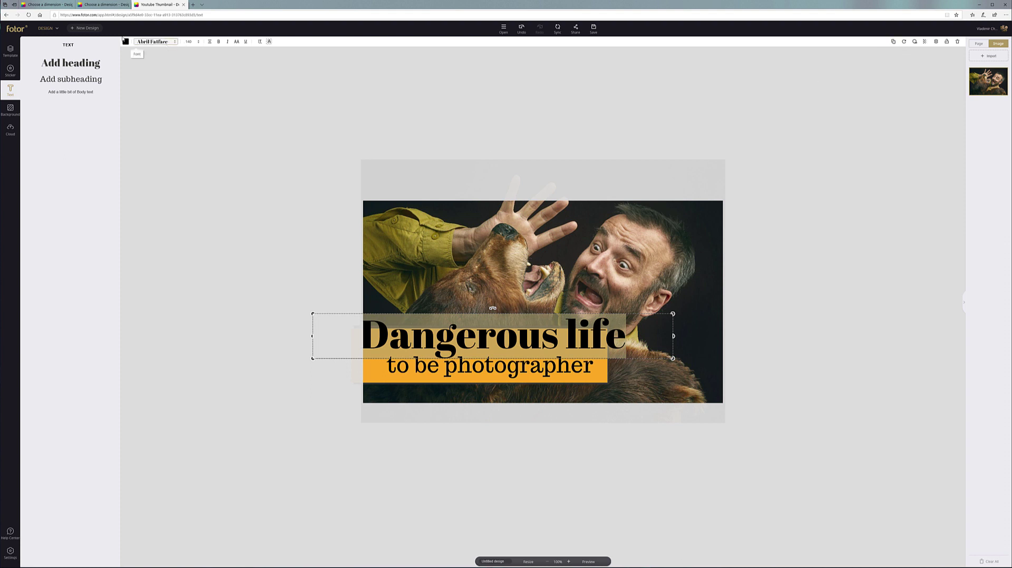
# - Set the heading font to DIGITALT after briefly trying BROSHK
pyautogui.click(153, 41)
pyautogui.scroll(-5, 181, 139)
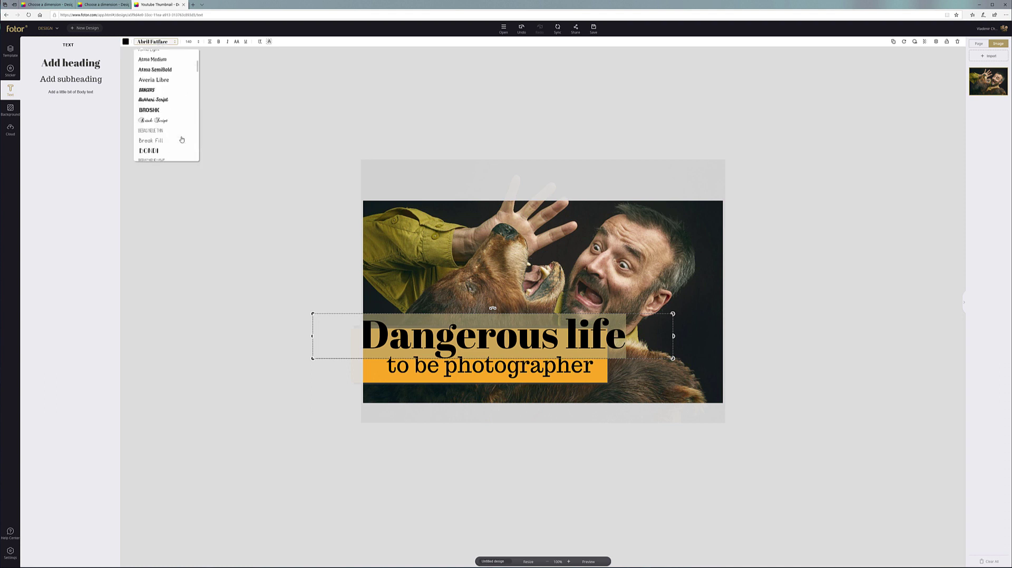
pyautogui.scroll(4, 181, 140)
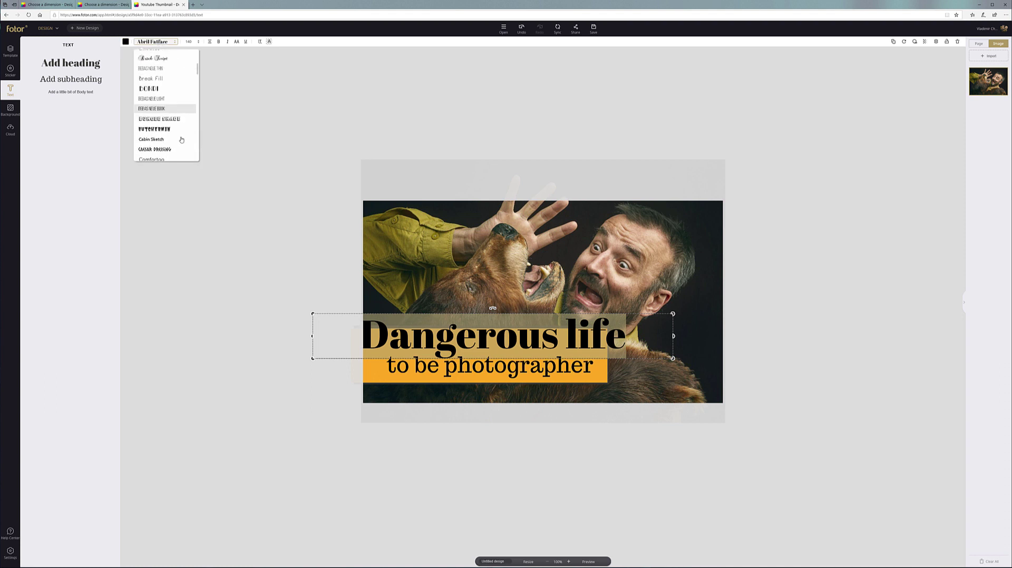
pyautogui.scroll(3, 181, 140)
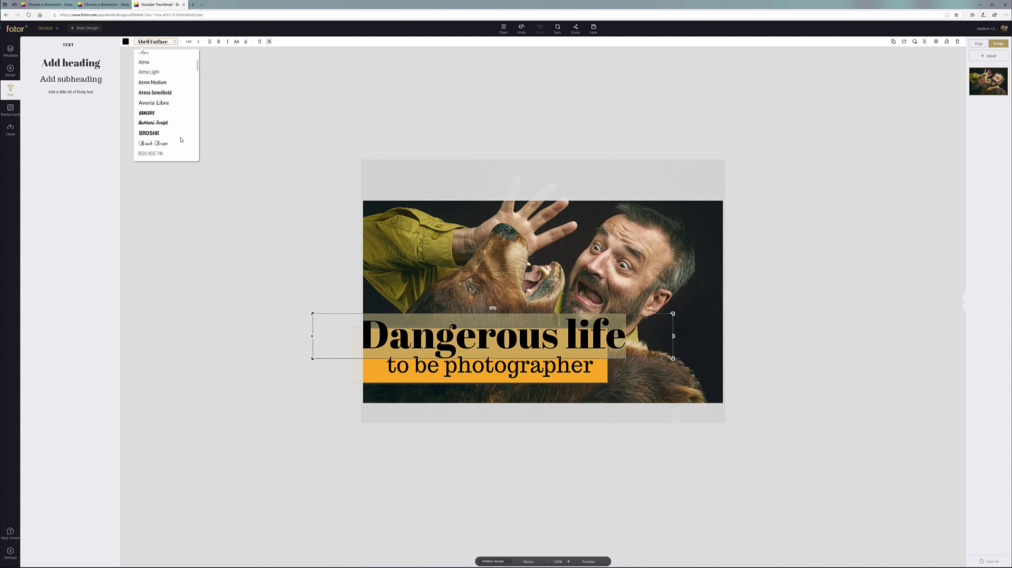
pyautogui.click(169, 136)
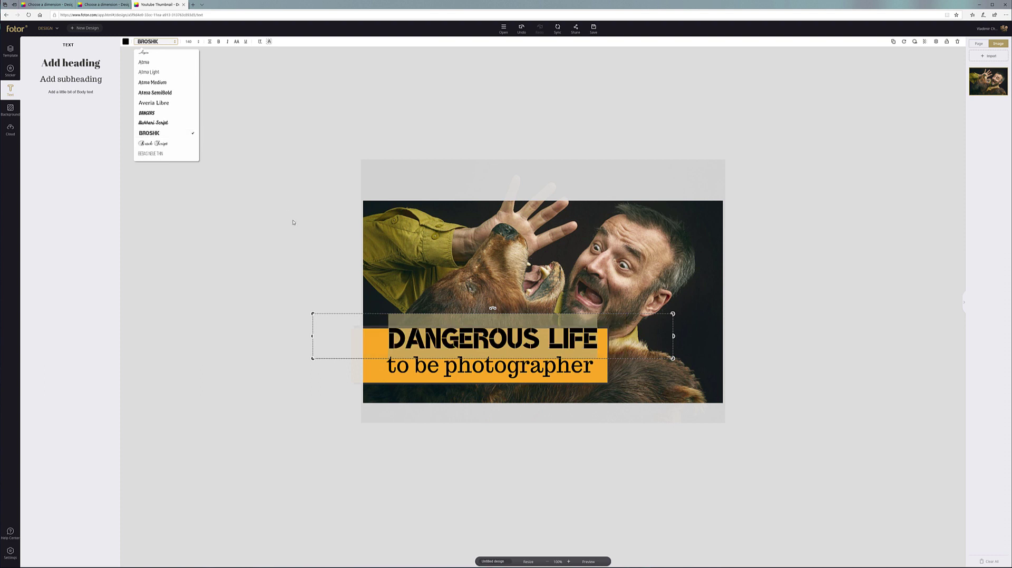
pyautogui.scroll(-6, 188, 132)
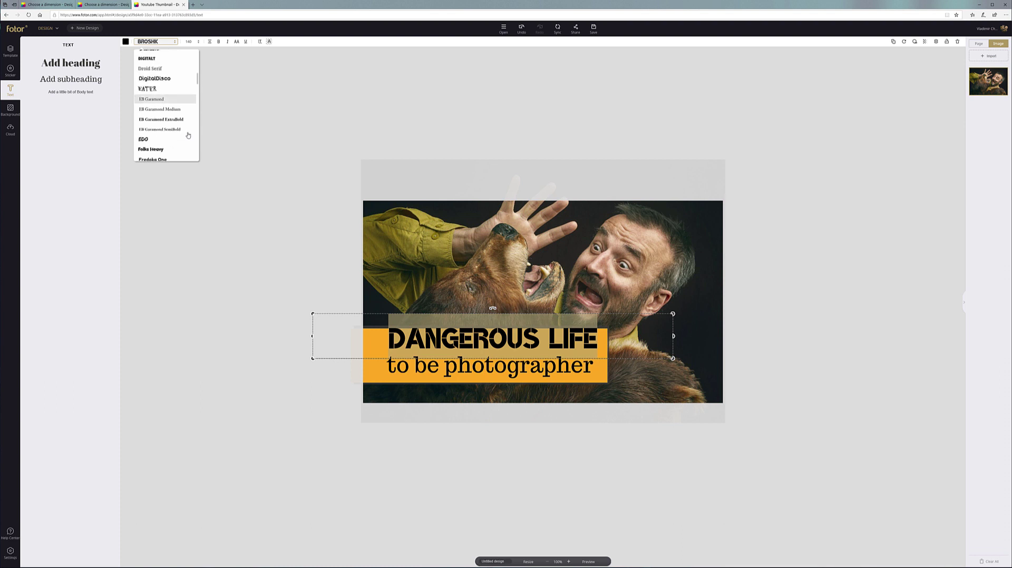
pyautogui.scroll(2, 189, 135)
pyautogui.click(169, 131)
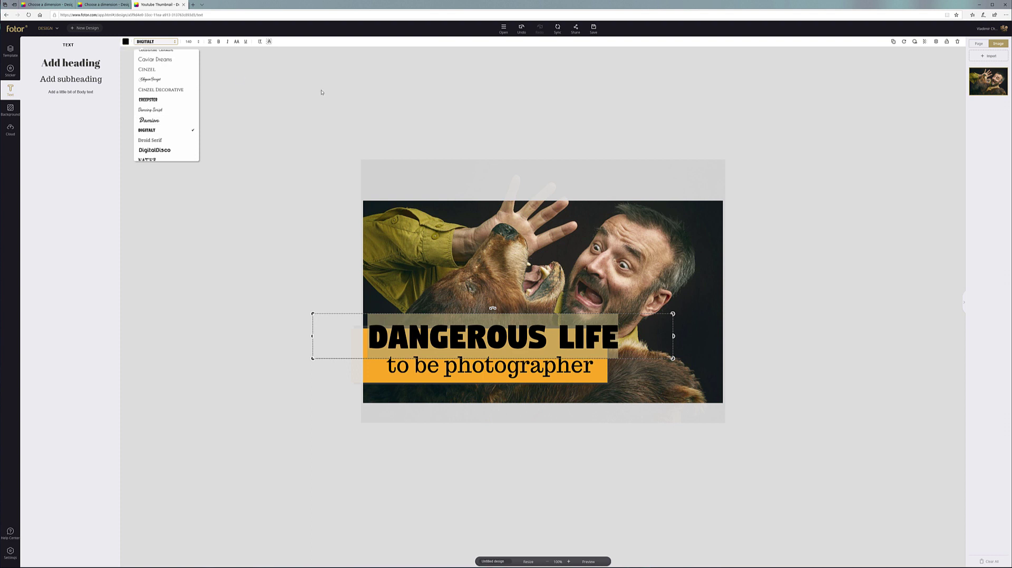
# - Duplicate the DANGEROUS LIFE heading over the original and make the copy white
pyautogui.click(527, 337)
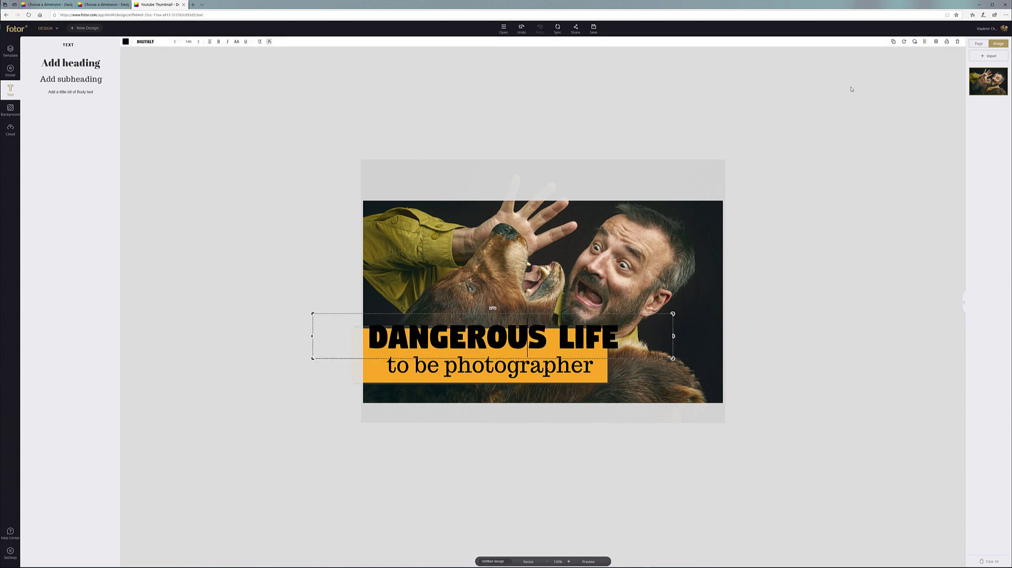
pyautogui.click(892, 42)
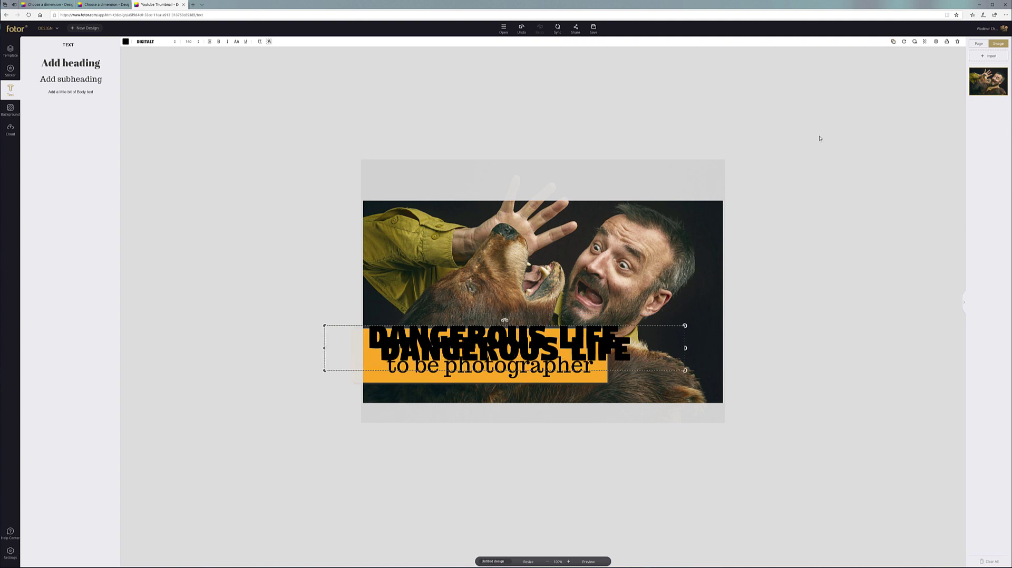
pyautogui.moveTo(615, 348); pyautogui.dragTo(604, 340)
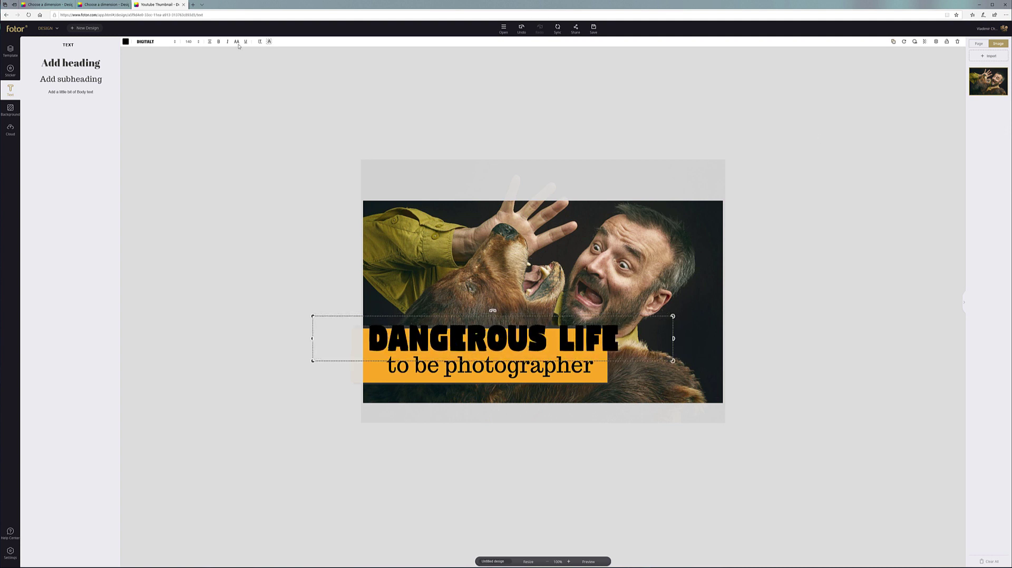
pyautogui.click(126, 42)
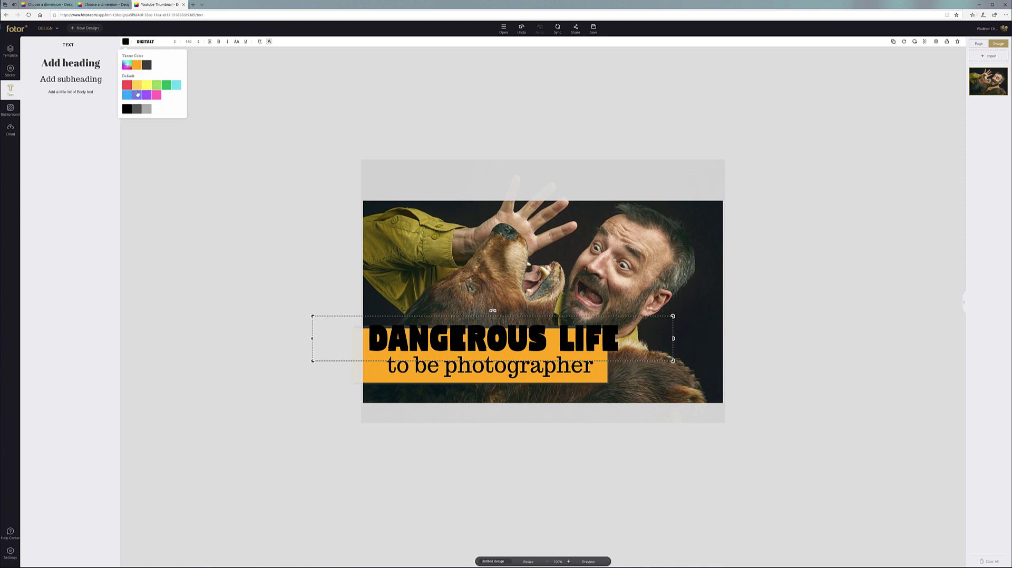
pyautogui.click(126, 65)
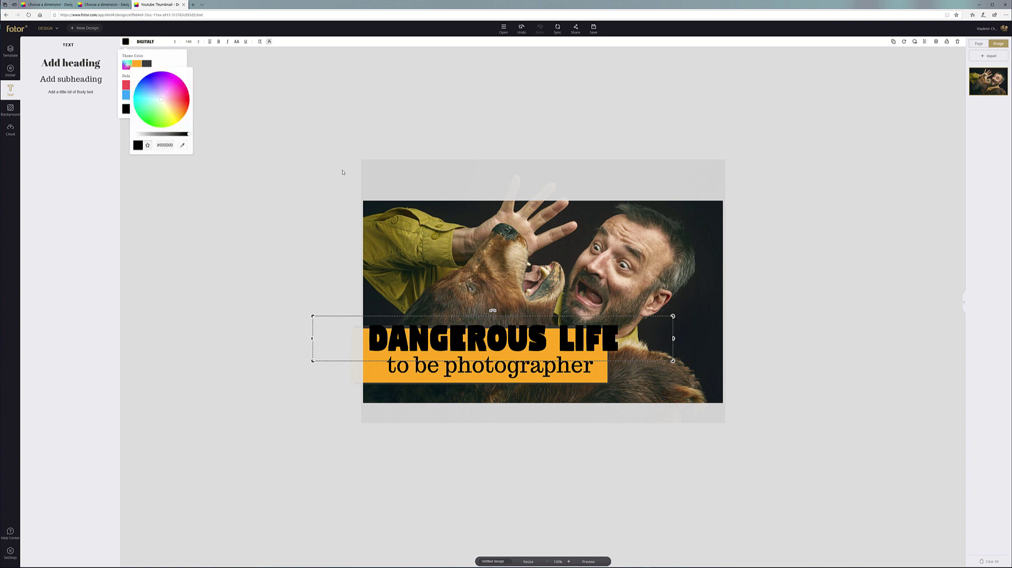
pyautogui.click(162, 101)
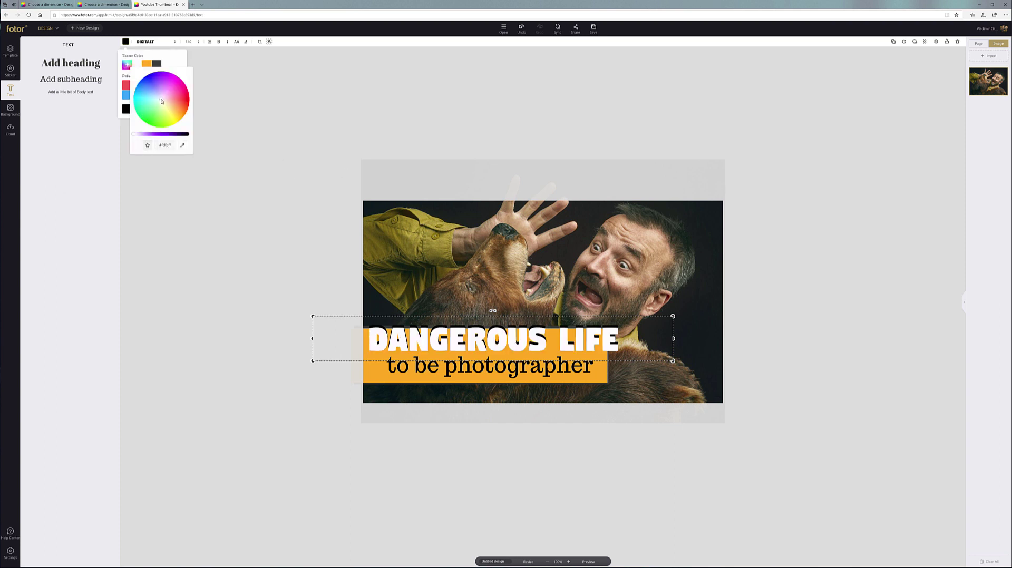
pyautogui.click(243, 85)
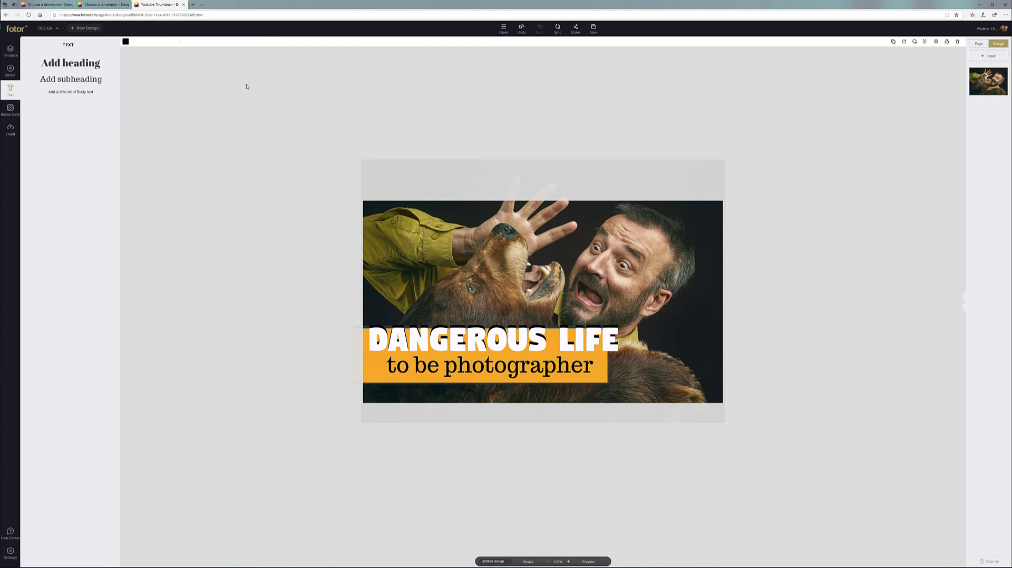
# - Offset the white copy slightly up and right so the black heading forms a shadow
pyautogui.doubleClick(563, 339)
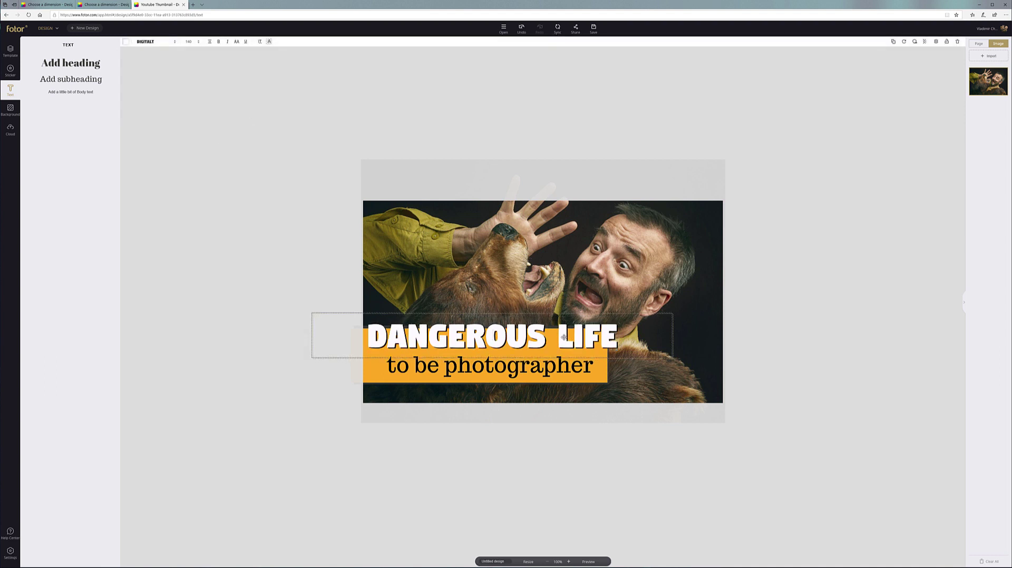
pyautogui.moveTo(564, 338); pyautogui.dragTo(563, 337)
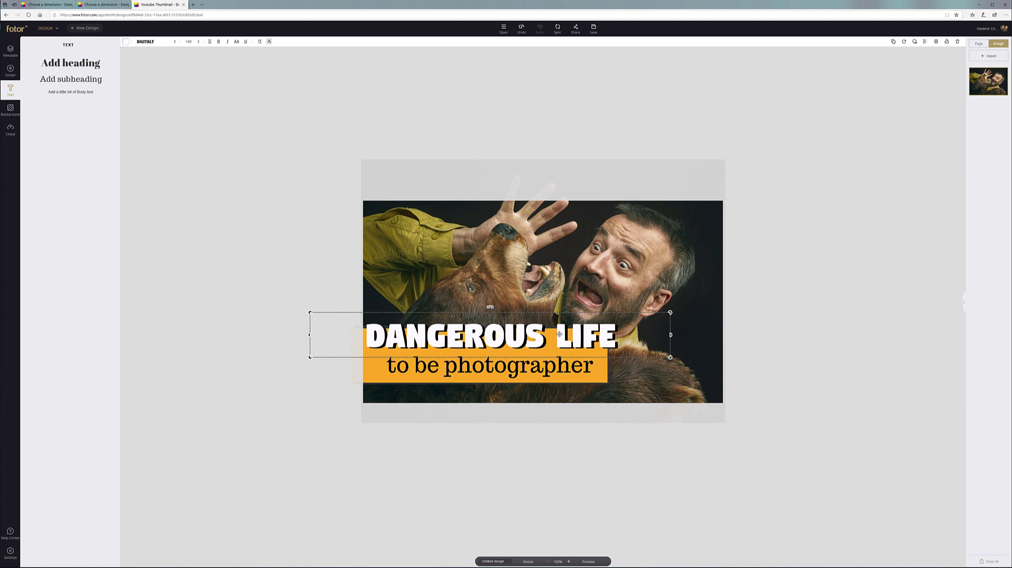
pyautogui.moveTo(559, 333); pyautogui.dragTo(564, 332)
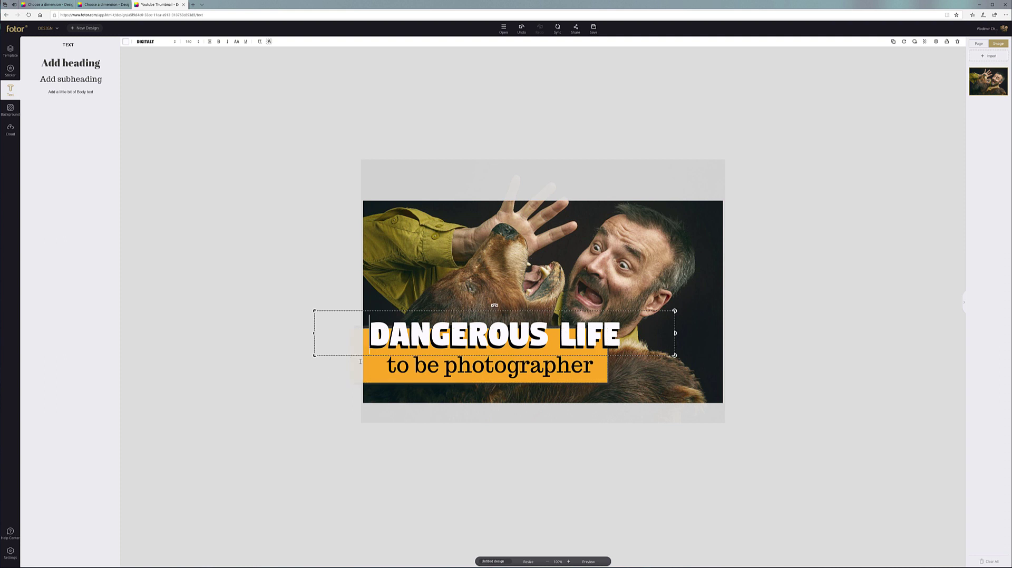
# - Select the 'to be photographer' subtitle and try the script font Selima on it
pyautogui.click(394, 358)
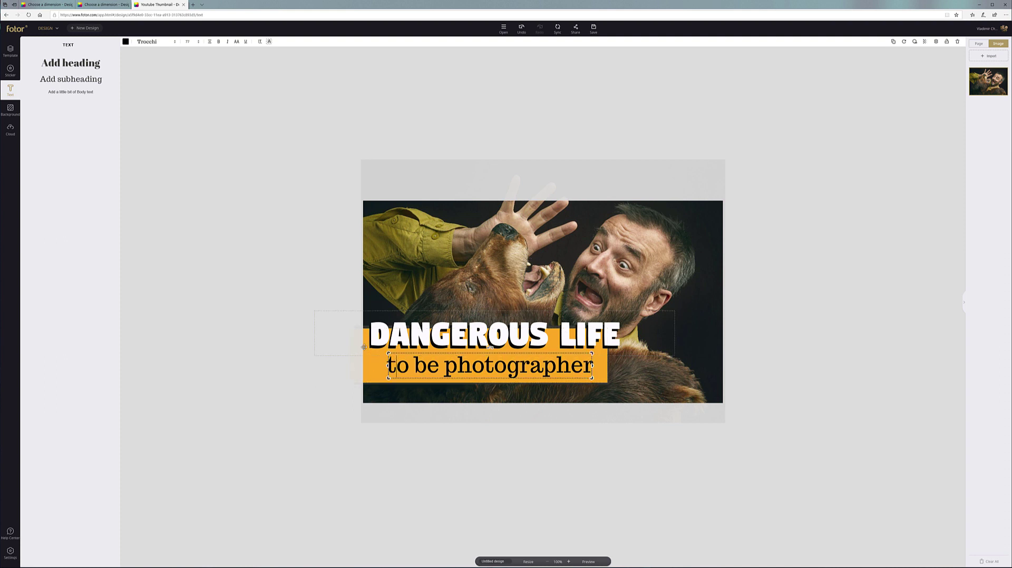
pyautogui.click(342, 345)
pyautogui.click(782, 332)
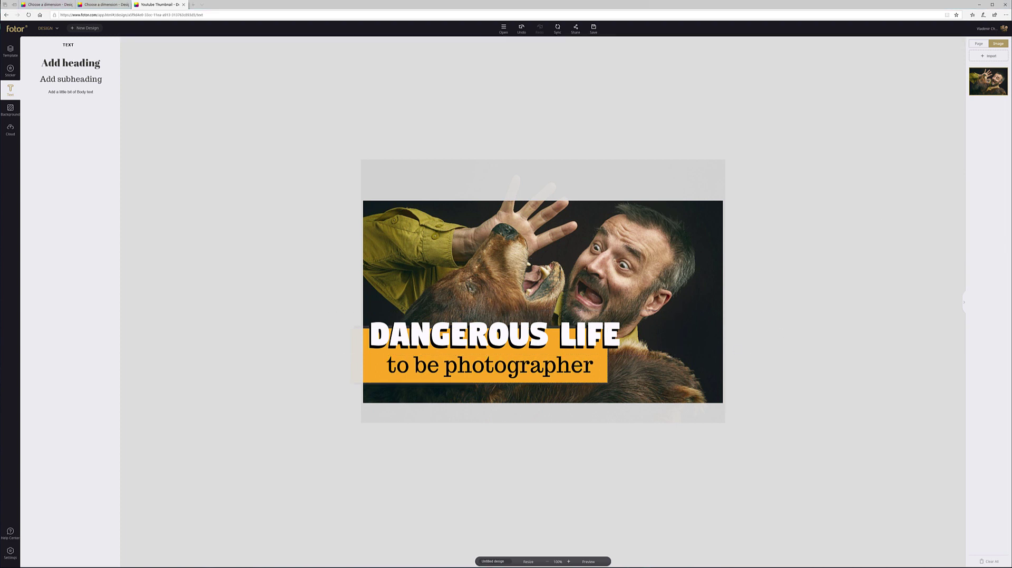
pyautogui.click(542, 365)
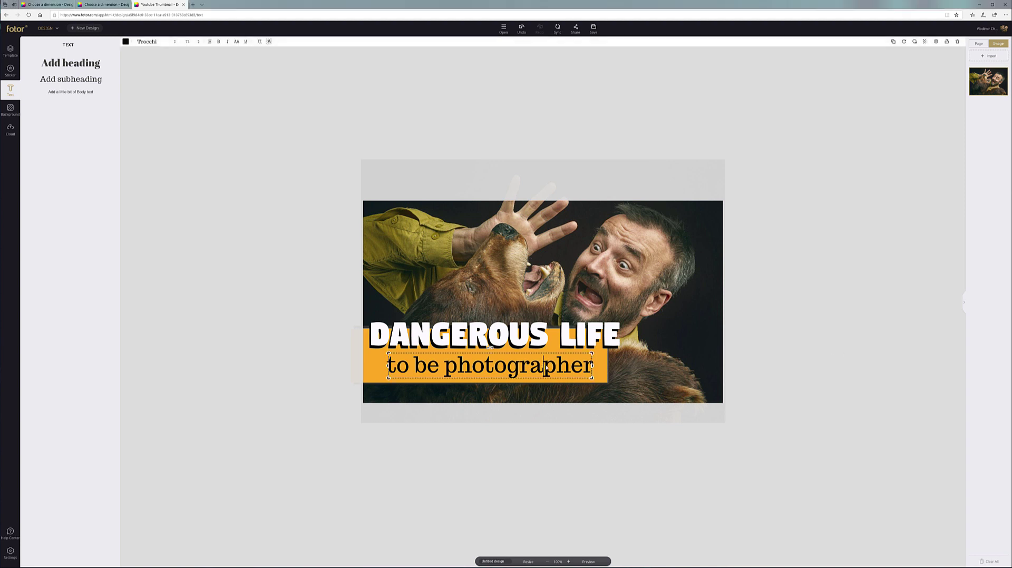
pyautogui.click(168, 42)
pyautogui.scroll(-5, 164, 117)
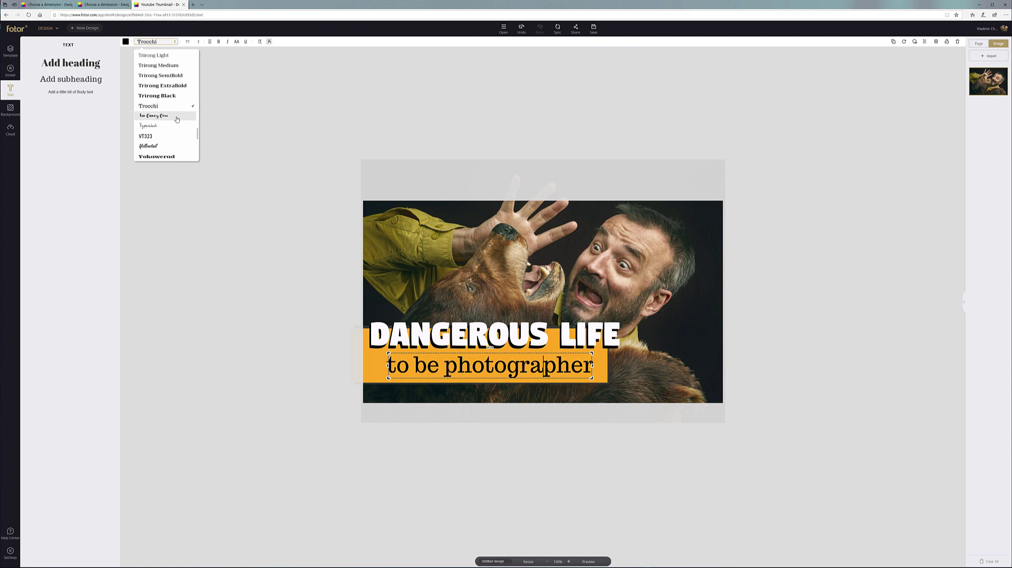
pyautogui.scroll(10, 164, 117)
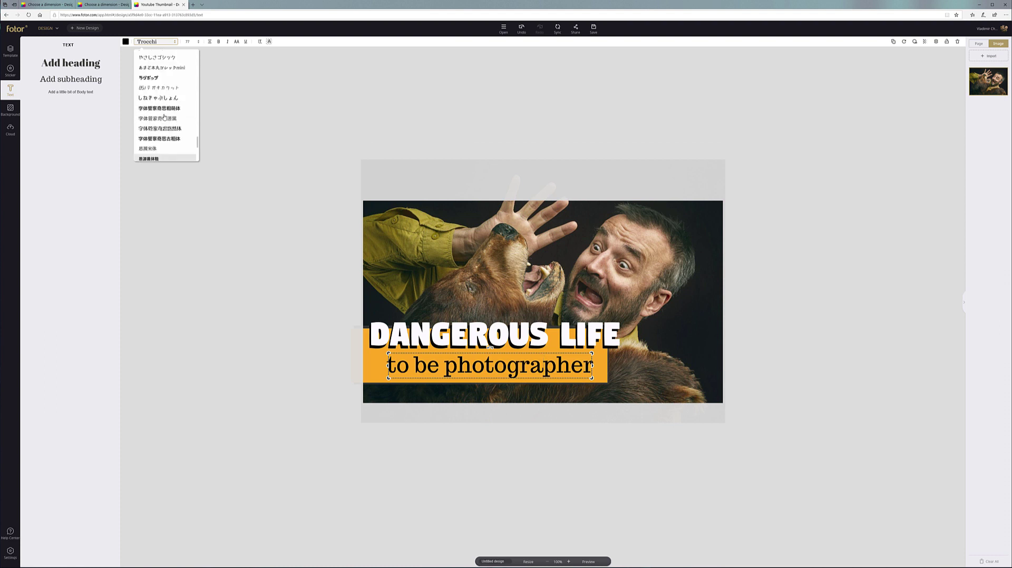
pyautogui.scroll(3, 163, 115)
pyautogui.click(151, 159)
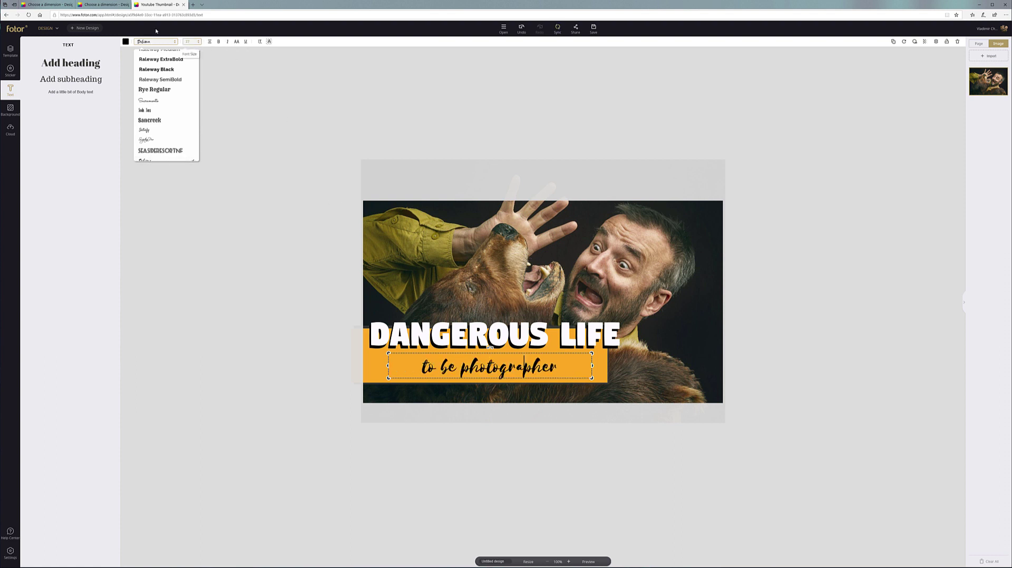
pyautogui.click(170, 43)
# - Try Raleway Black and thin Raleway on the subtitle, settling on Roboto
pyautogui.click(169, 43)
pyautogui.scroll(5, 182, 107)
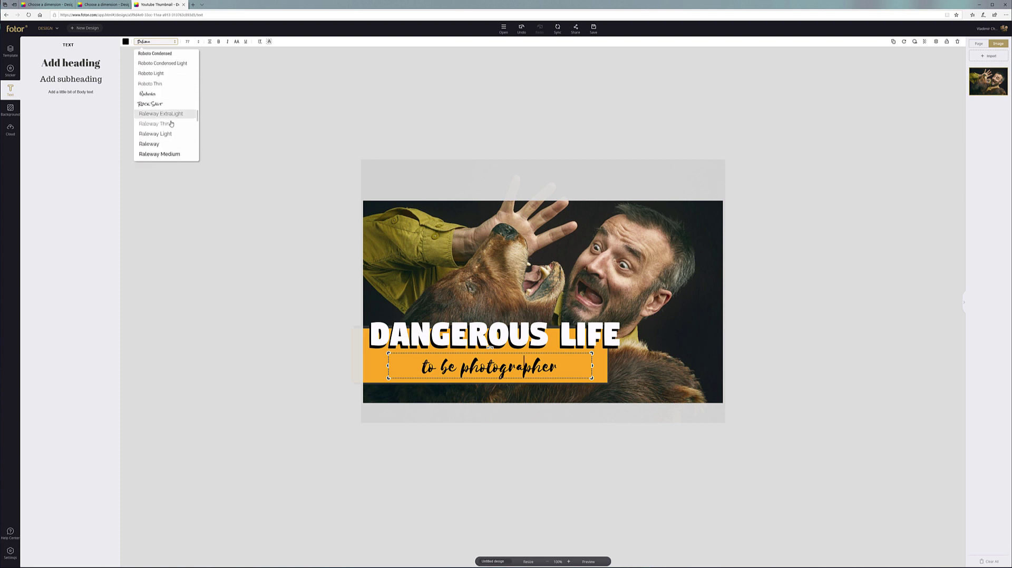
pyautogui.scroll(1, 165, 127)
pyautogui.scroll(-1, 161, 100)
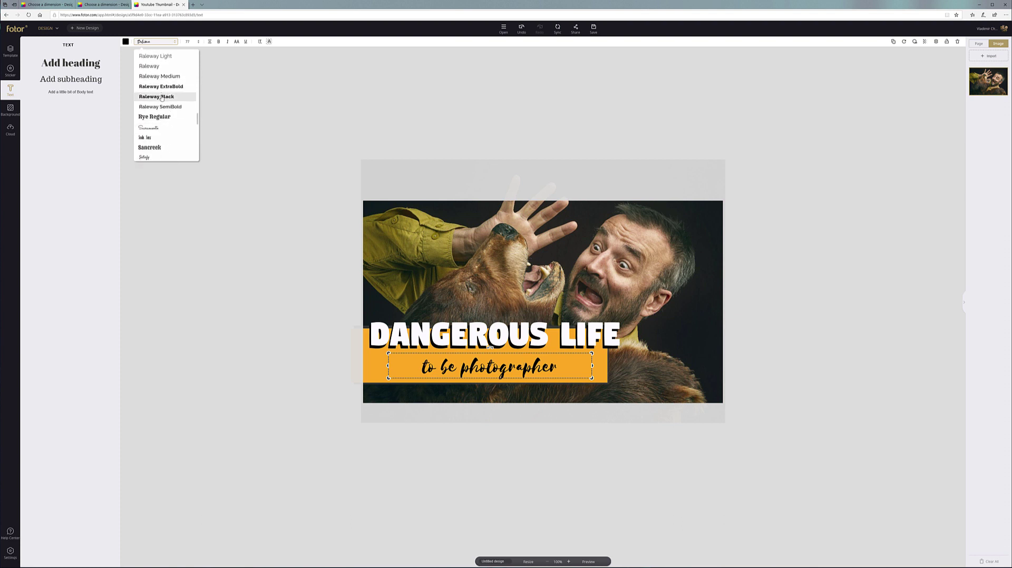
pyautogui.click(162, 97)
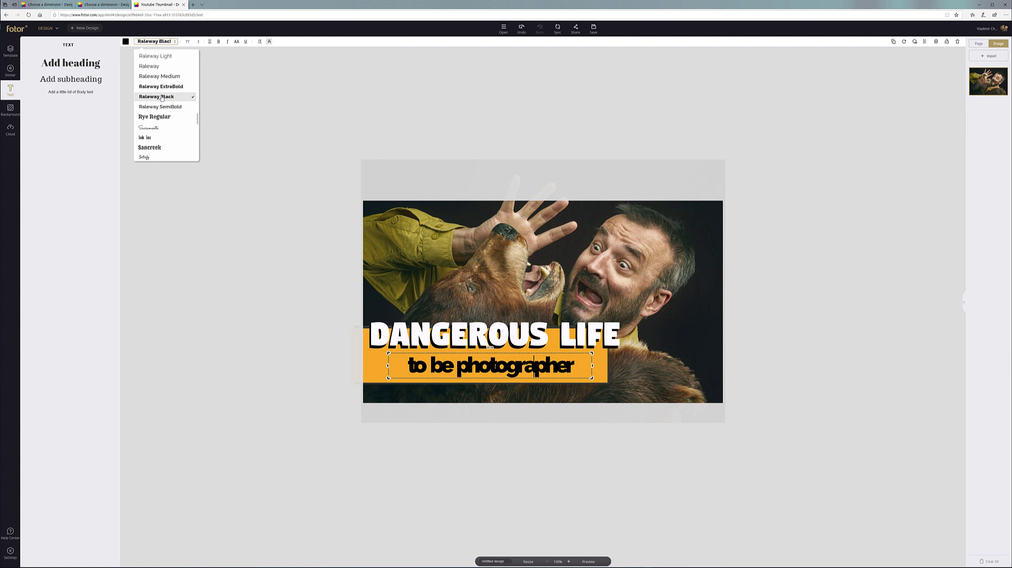
pyautogui.click(158, 66)
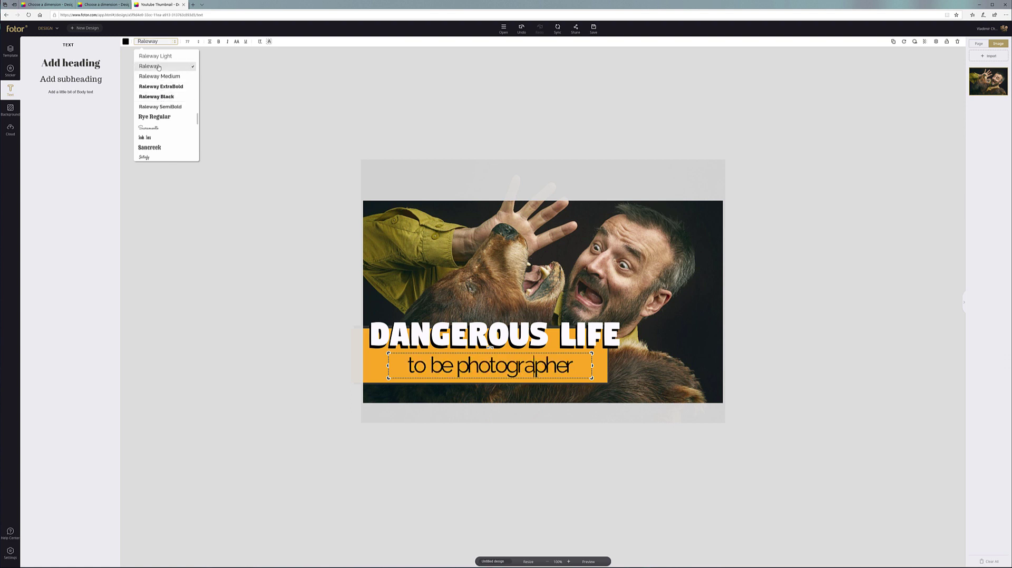
pyautogui.scroll(5, 160, 79)
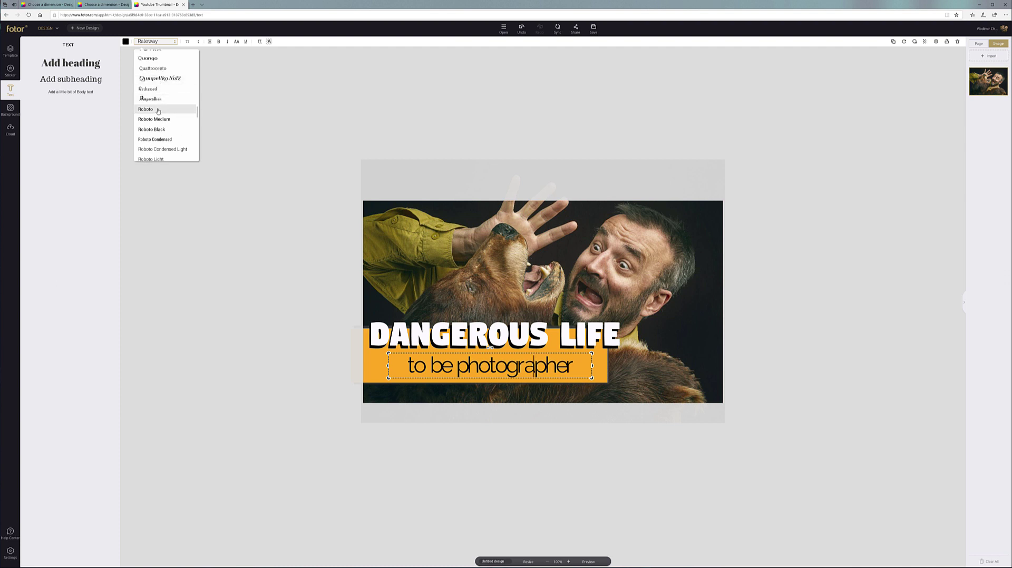
pyautogui.click(158, 112)
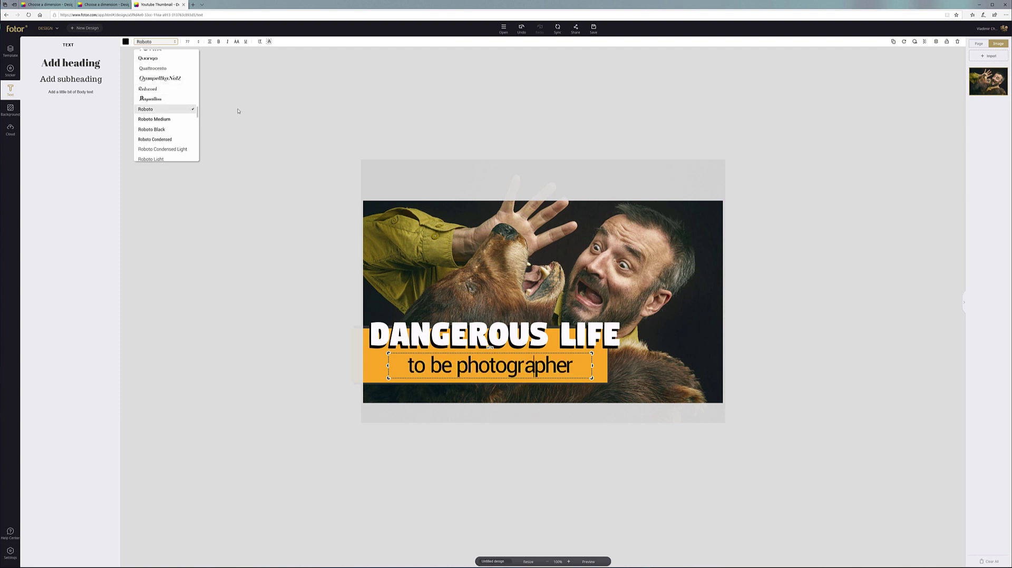
# - Make the Roboto subtitle bold and upright, not italic
pyautogui.click(228, 43)
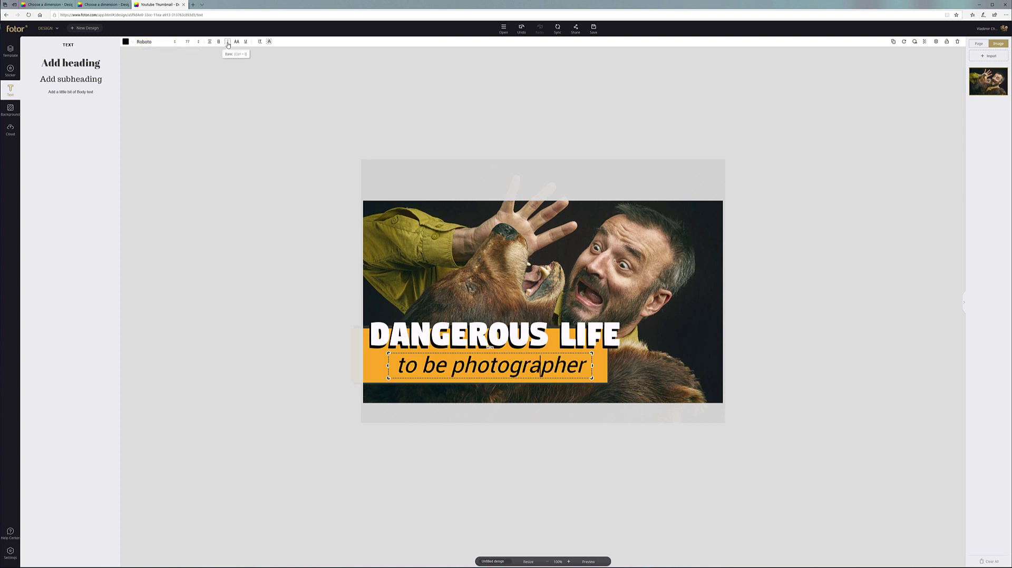
pyautogui.click(219, 42)
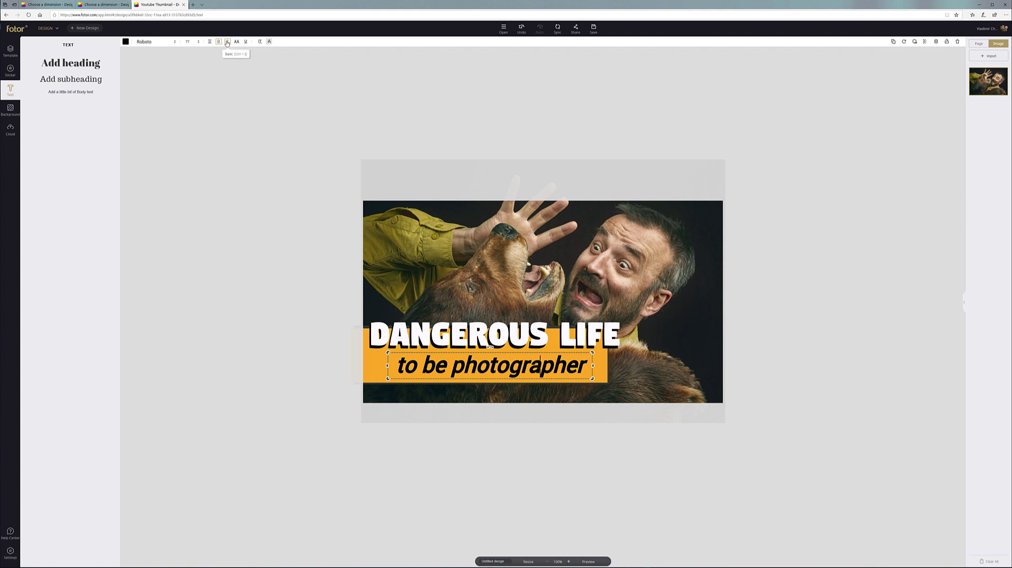
pyautogui.click(227, 42)
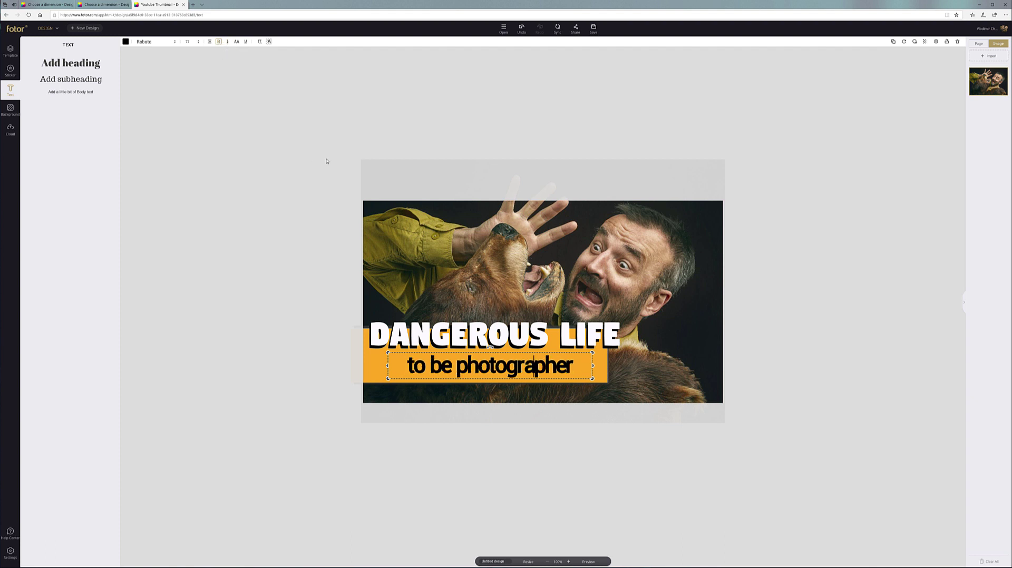
pyautogui.click(281, 124)
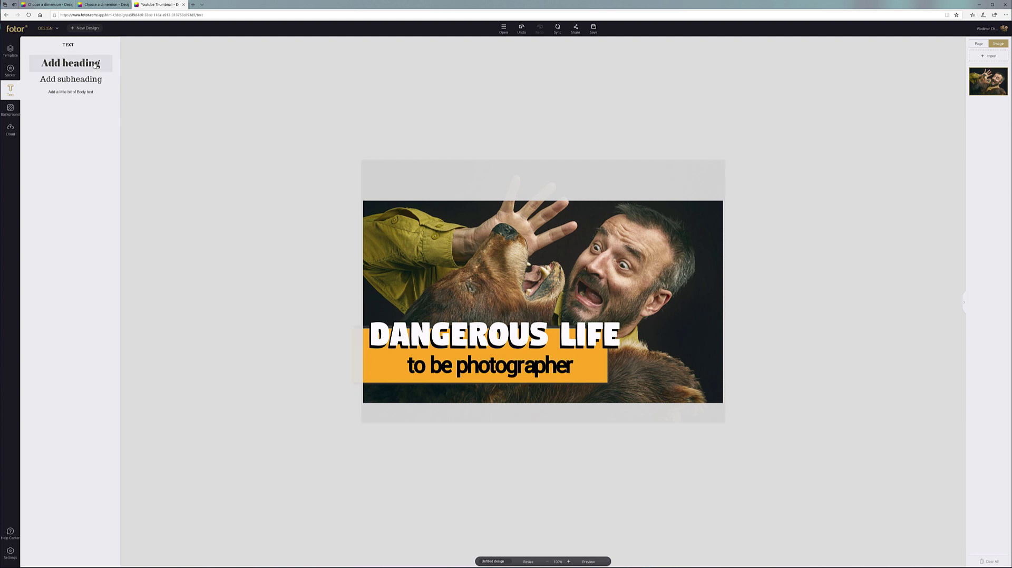
# - View the background options, then the sticker library with Basic Shapes collapsed
pyautogui.click(10, 109)
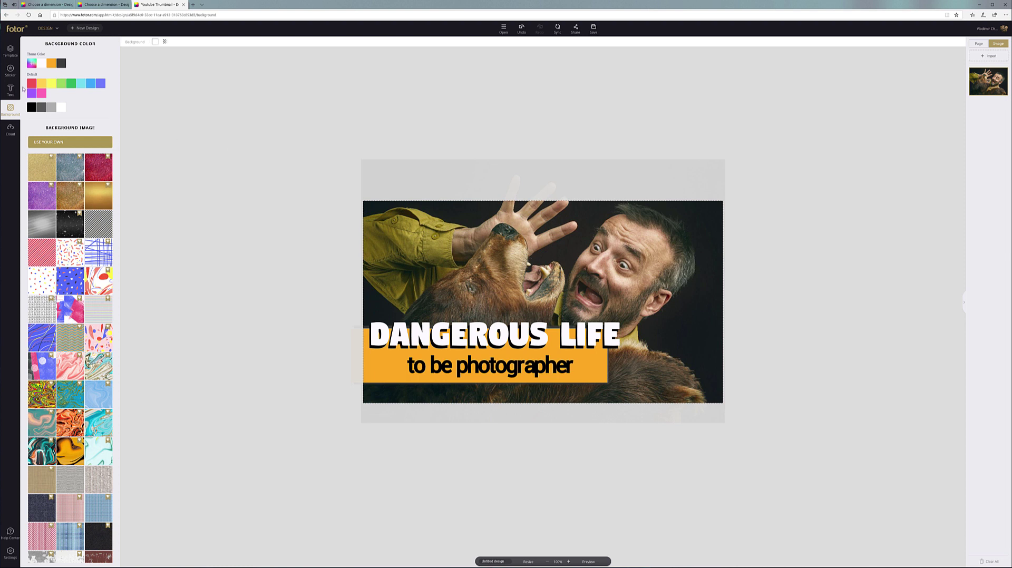
pyautogui.click(10, 70)
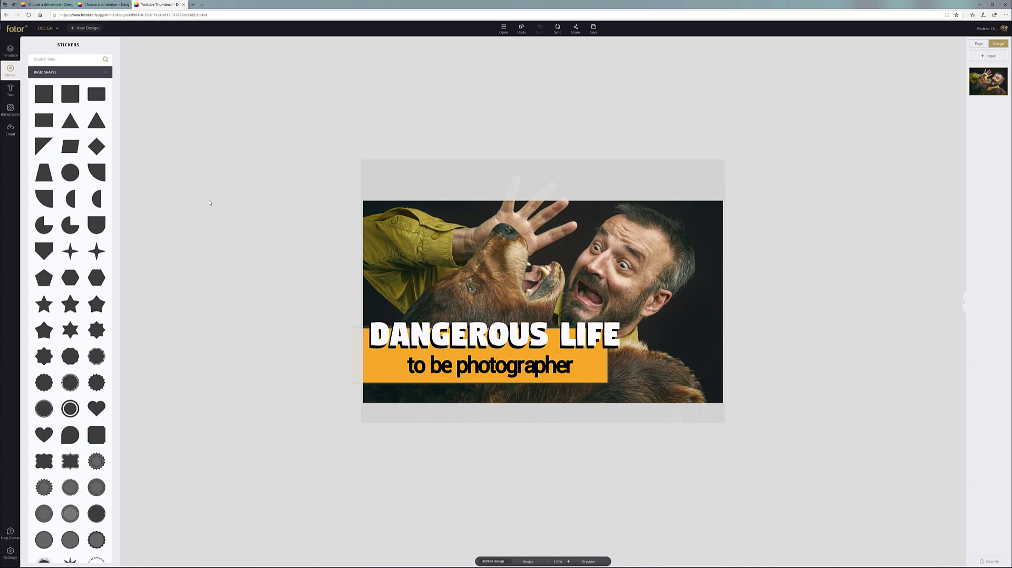
pyautogui.click(100, 74)
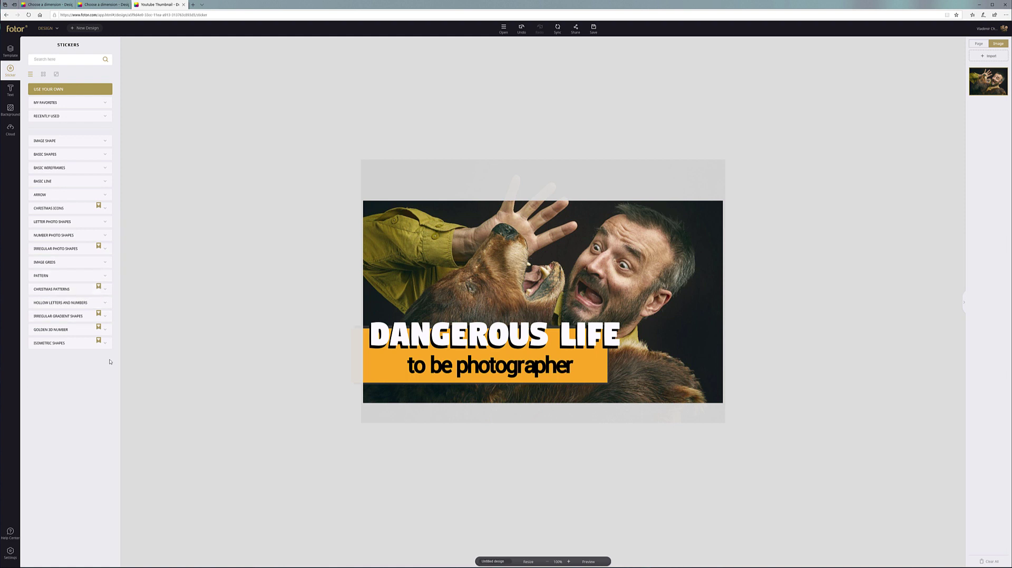
# - Browse Golden 3D Number, Isometric Shapes and Letter Photo Shapes, then expand Arrow stickers
pyautogui.click(105, 330)
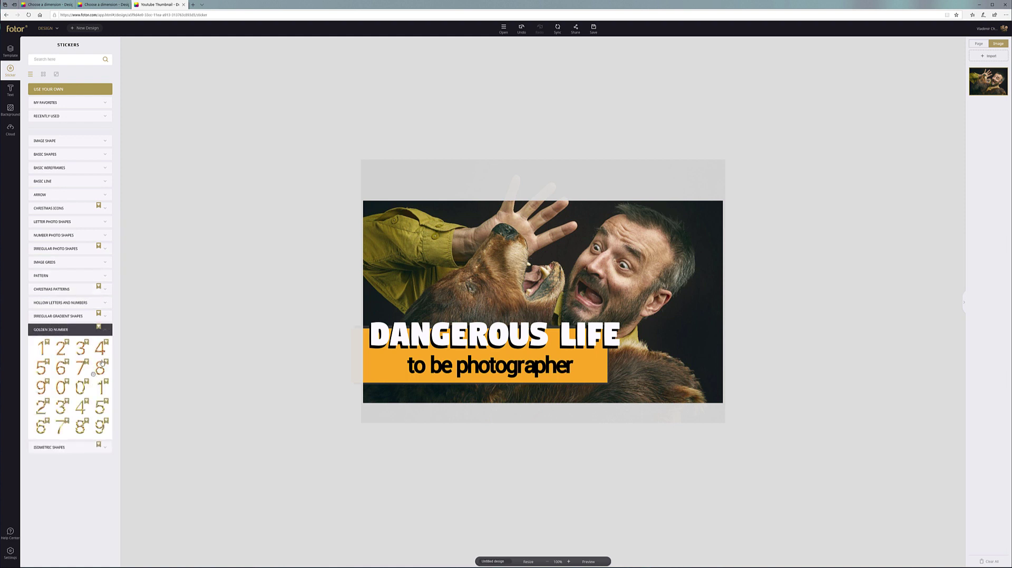
pyautogui.click(106, 448)
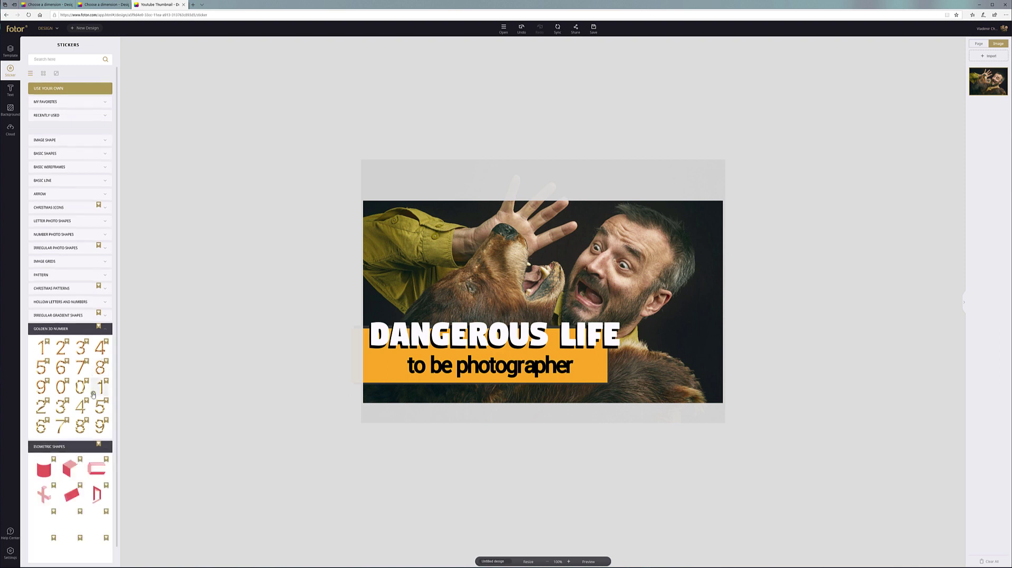
pyautogui.scroll(-3, 92, 396)
pyautogui.scroll(3, 93, 396)
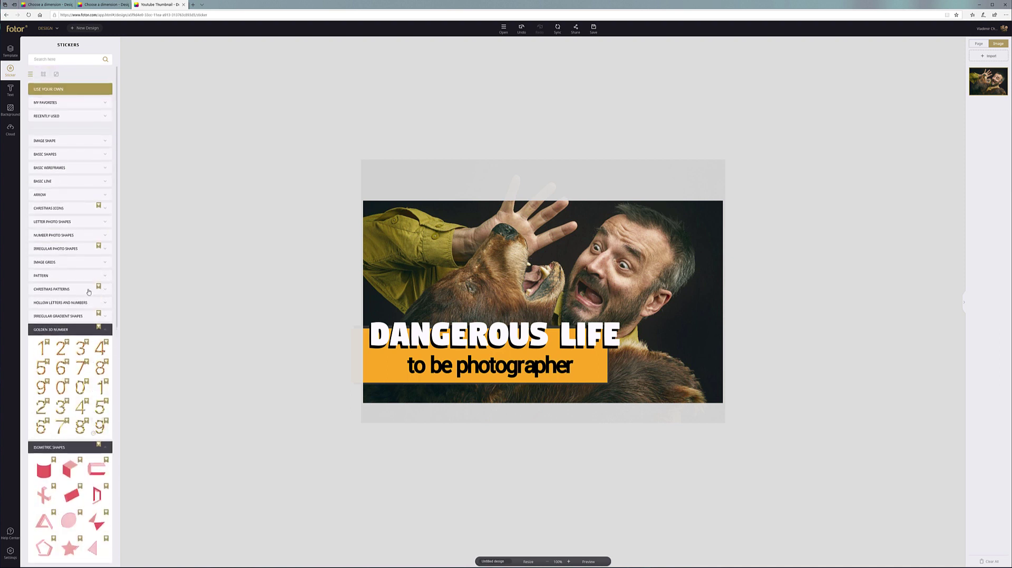
pyautogui.click(105, 222)
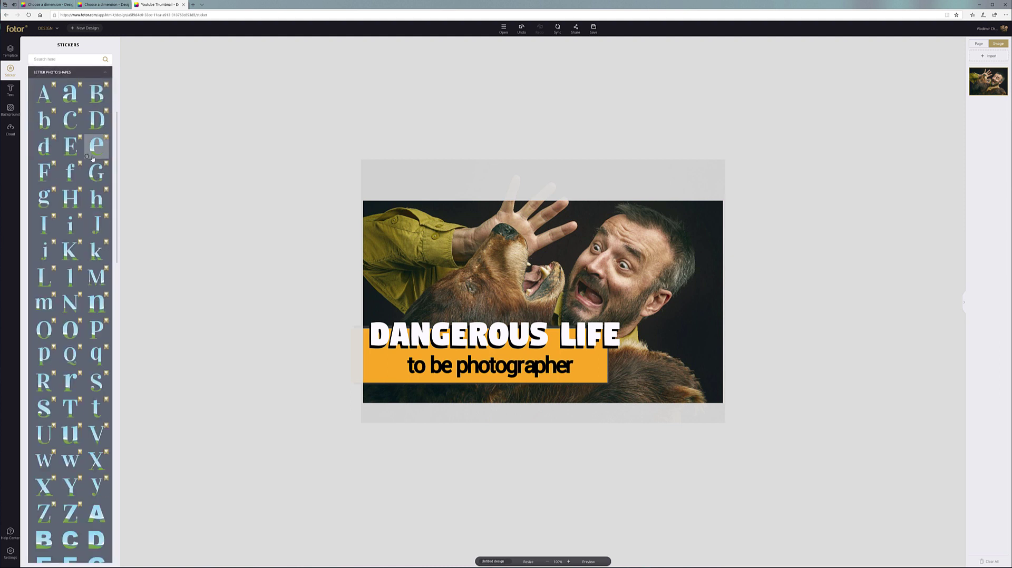
pyautogui.scroll(-9, 90, 200)
pyautogui.scroll(10, 90, 197)
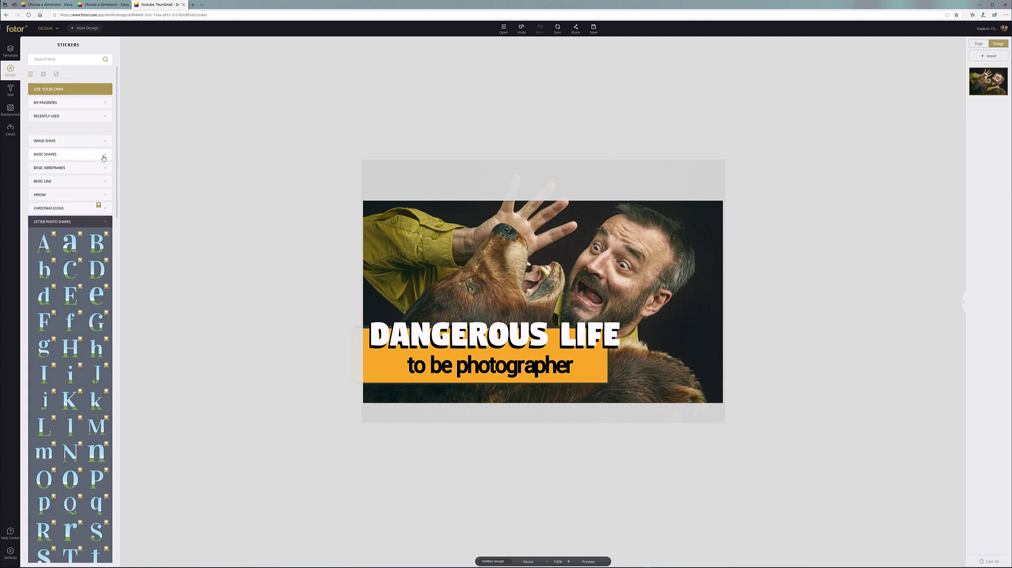
pyautogui.click(100, 195)
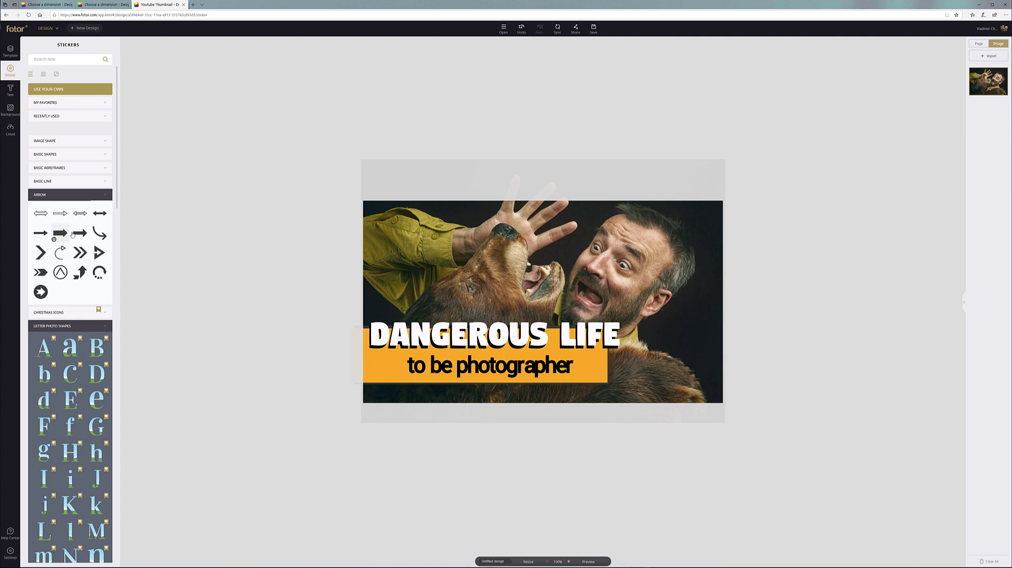
# - Add a double-chevron arrow sticker and colour it with the orange theme swatch
pyautogui.moveTo(565, 358); pyautogui.dragTo(667, 356)
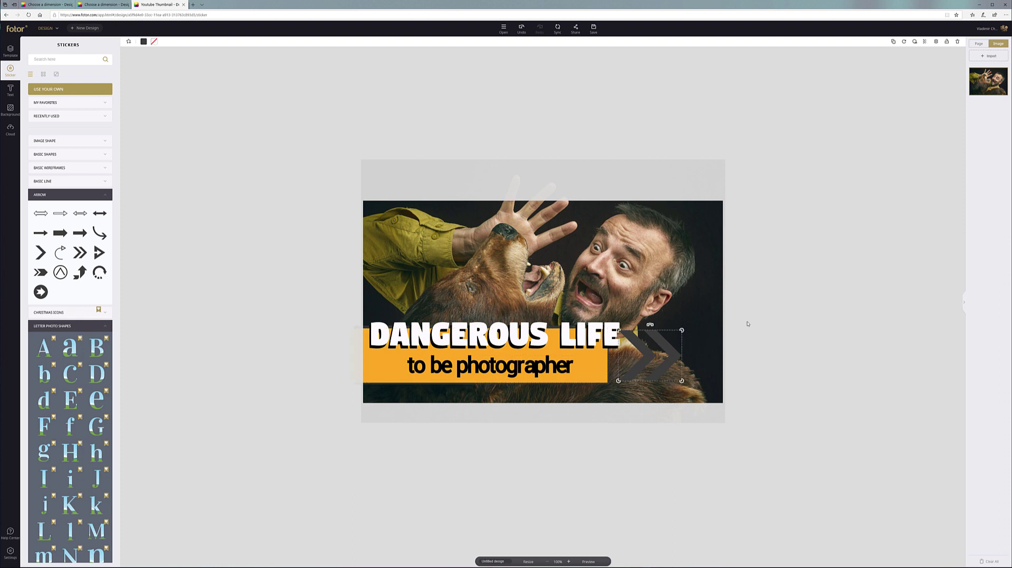
pyautogui.click(144, 41)
pyautogui.click(156, 87)
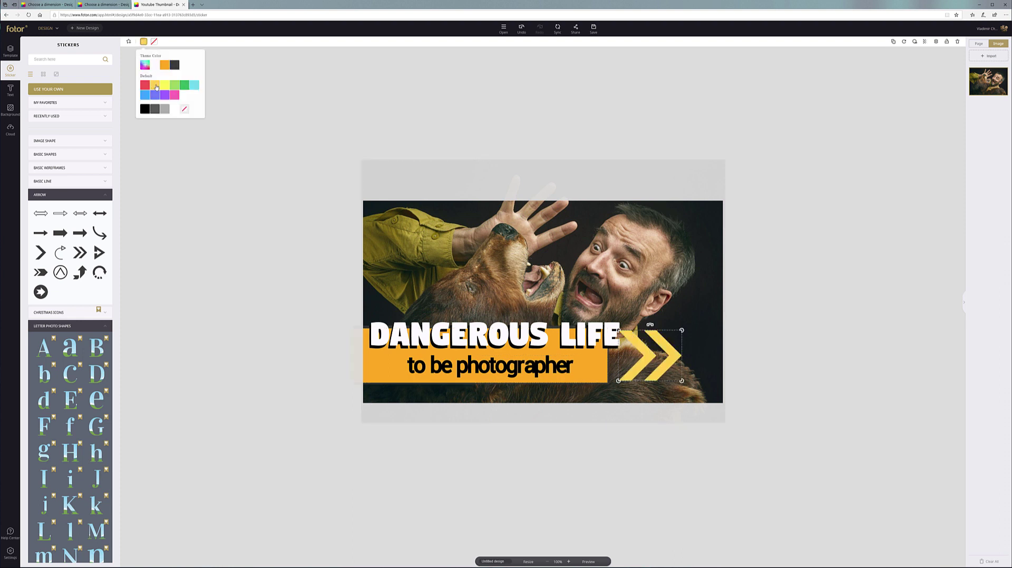
pyautogui.click(161, 64)
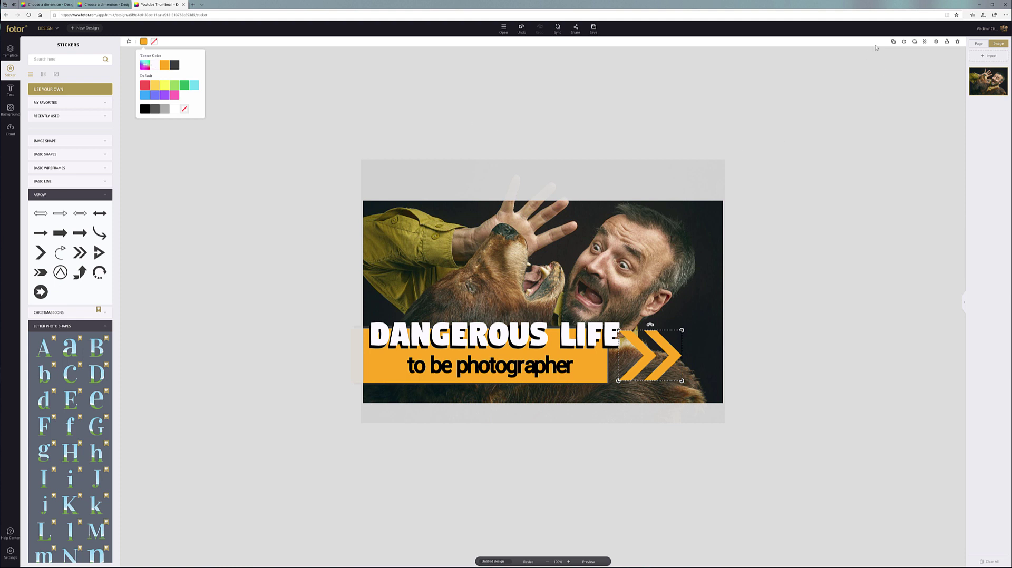
# - Send the chevron back one layer and tuck it against the banner's right end
pyautogui.click(935, 43)
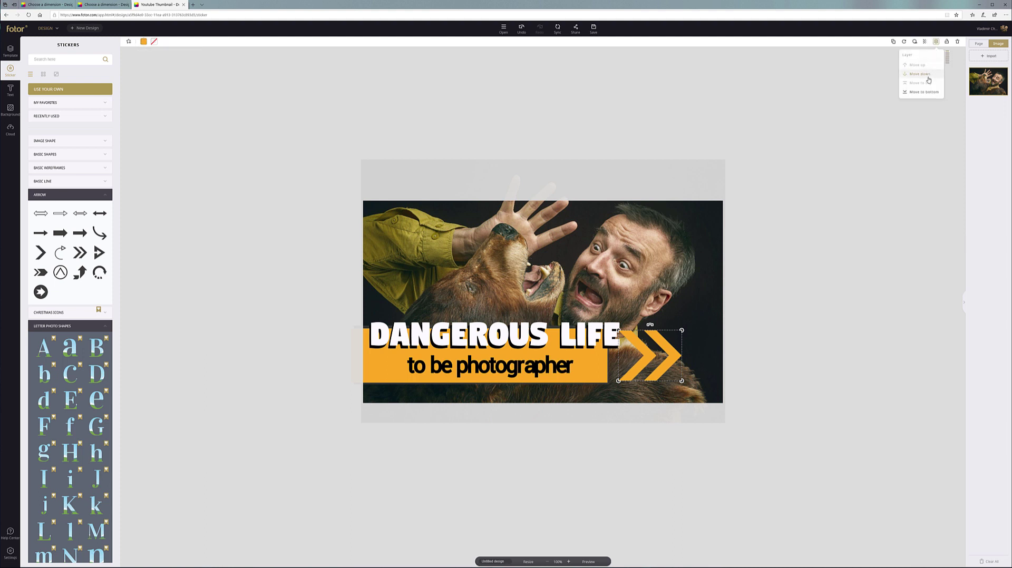
pyautogui.click(934, 75)
pyautogui.moveTo(674, 360); pyautogui.dragTo(657, 363)
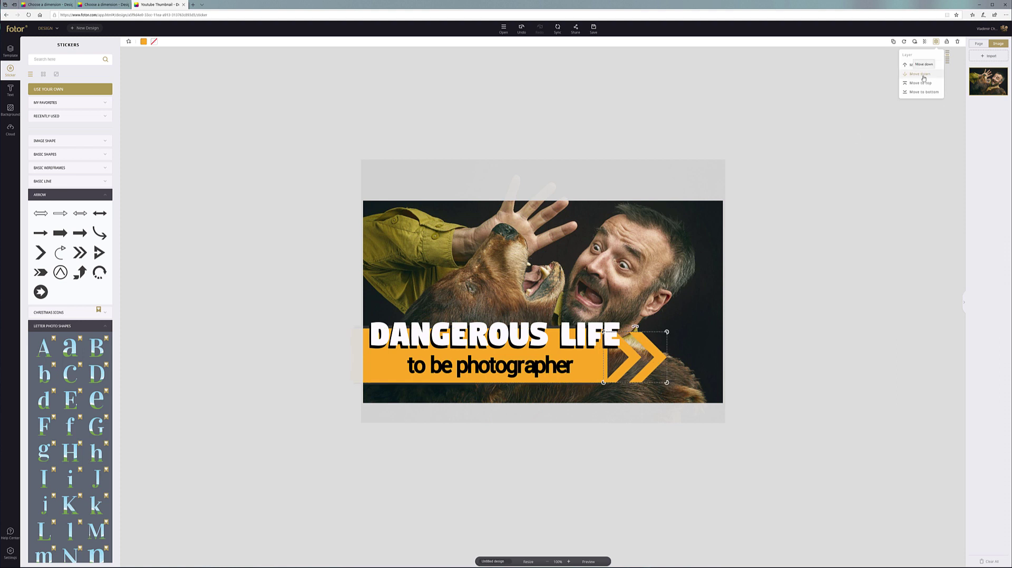
pyautogui.moveTo(633, 360); pyautogui.dragTo(648, 363)
pyautogui.click(302, 82)
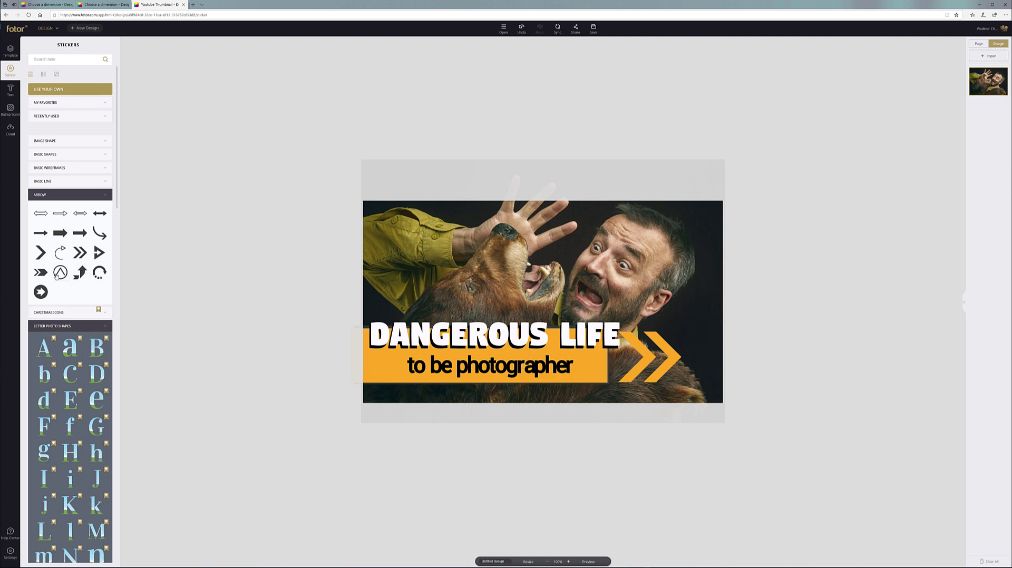
# - Add a second double-chevron, enlarge it up-left and down-left, and colour it orange
pyautogui.moveTo(38, 273); pyautogui.dragTo(591, 357)
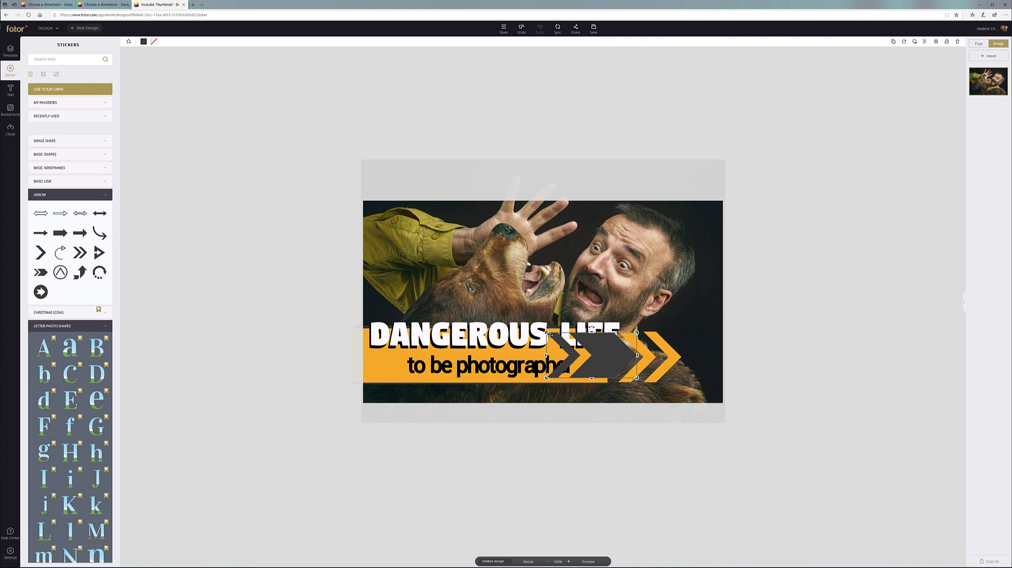
pyautogui.moveTo(547, 333); pyautogui.dragTo(536, 328)
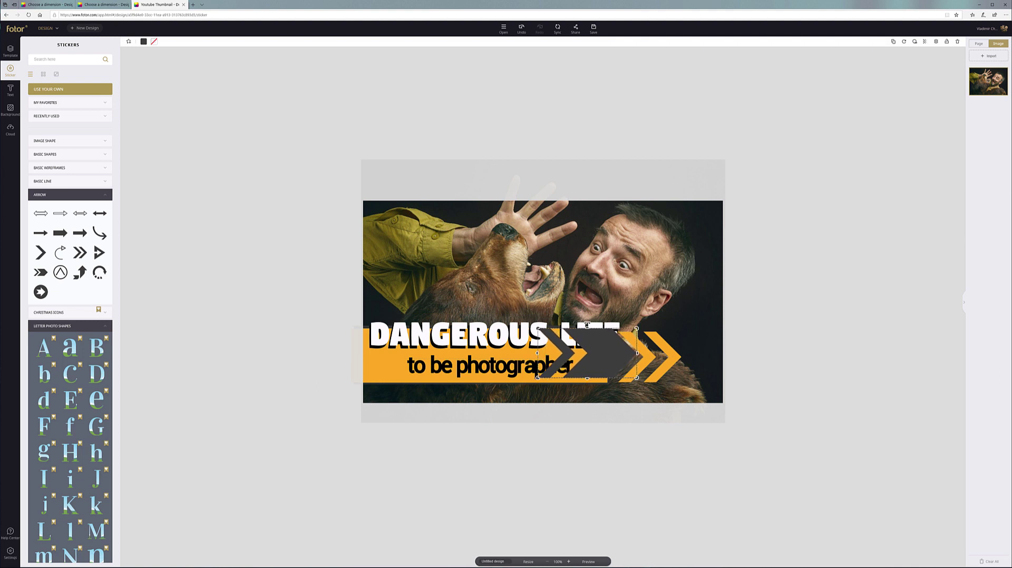
pyautogui.moveTo(537, 378); pyautogui.dragTo(529, 386)
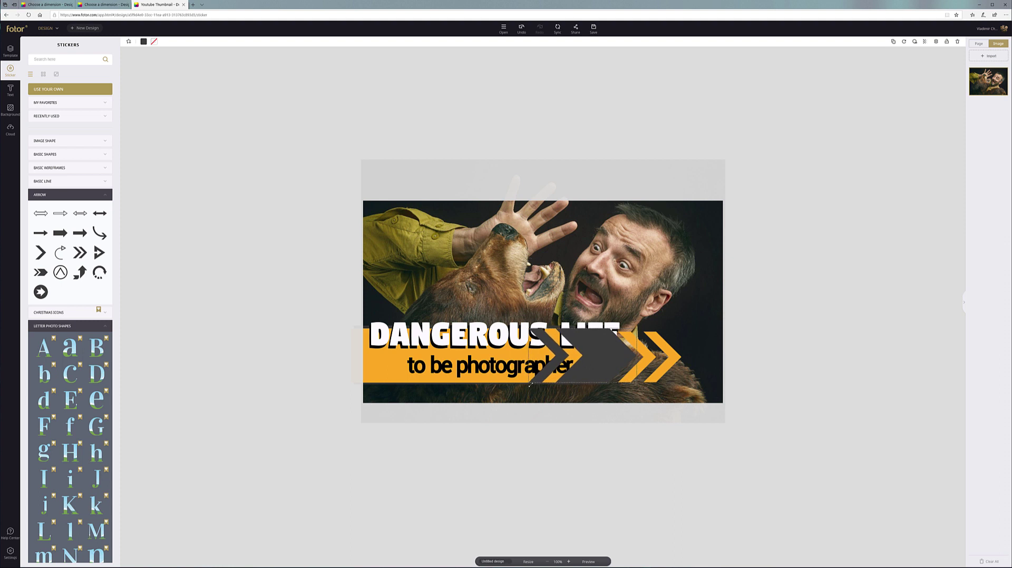
pyautogui.click(143, 41)
pyautogui.click(164, 64)
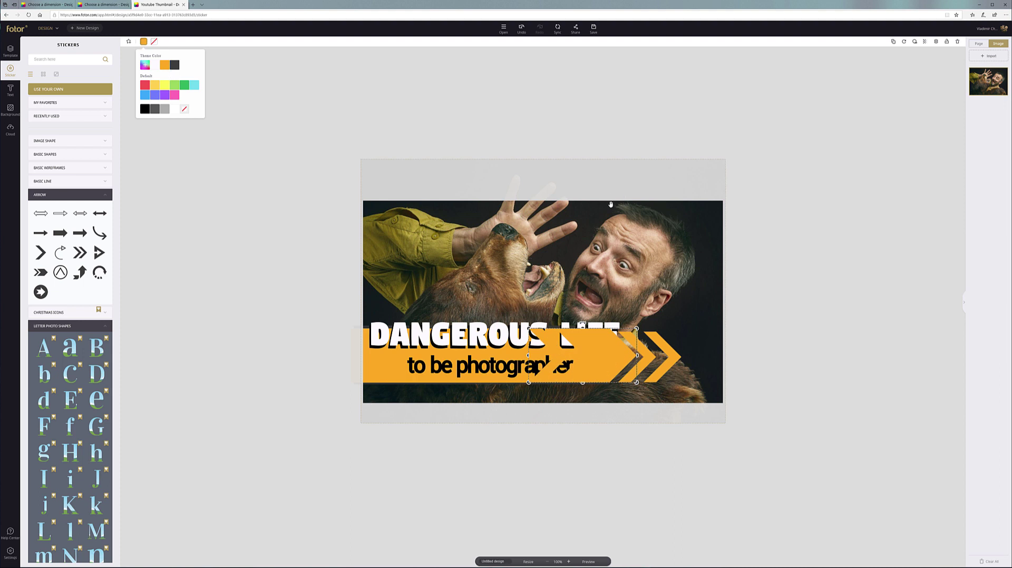
# - Send the new chevron back three layers behind the text, then nudge the DANGEROUS LIFE headline slightly
pyautogui.click(935, 41)
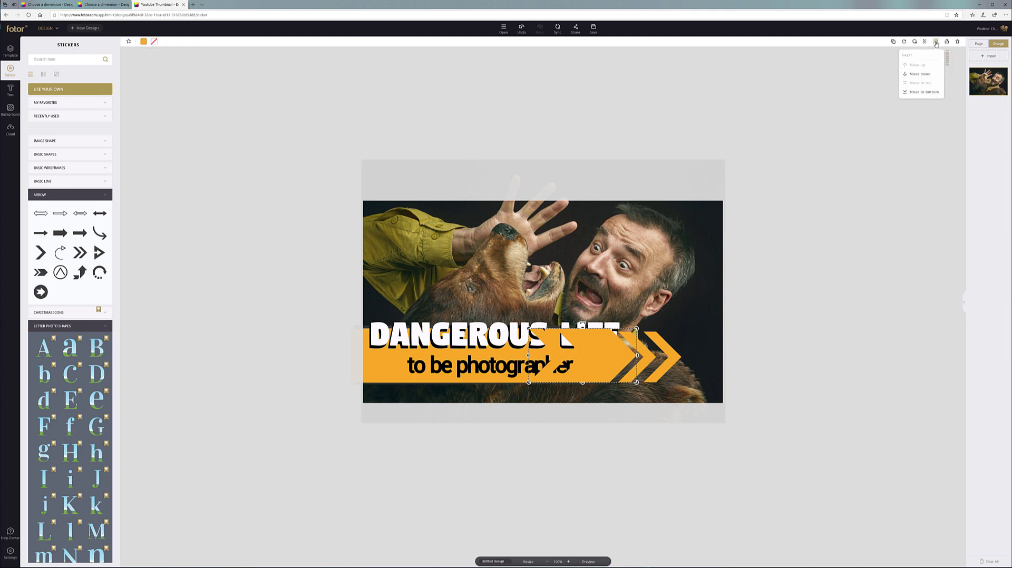
pyautogui.click(920, 73)
pyautogui.click(920, 73)
pyautogui.click(919, 74)
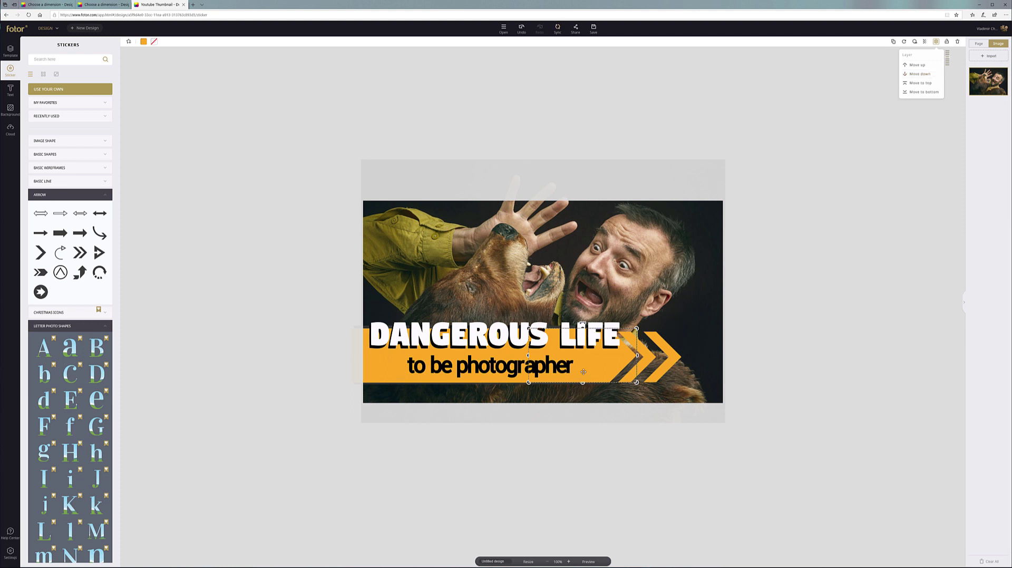
pyautogui.click(612, 360)
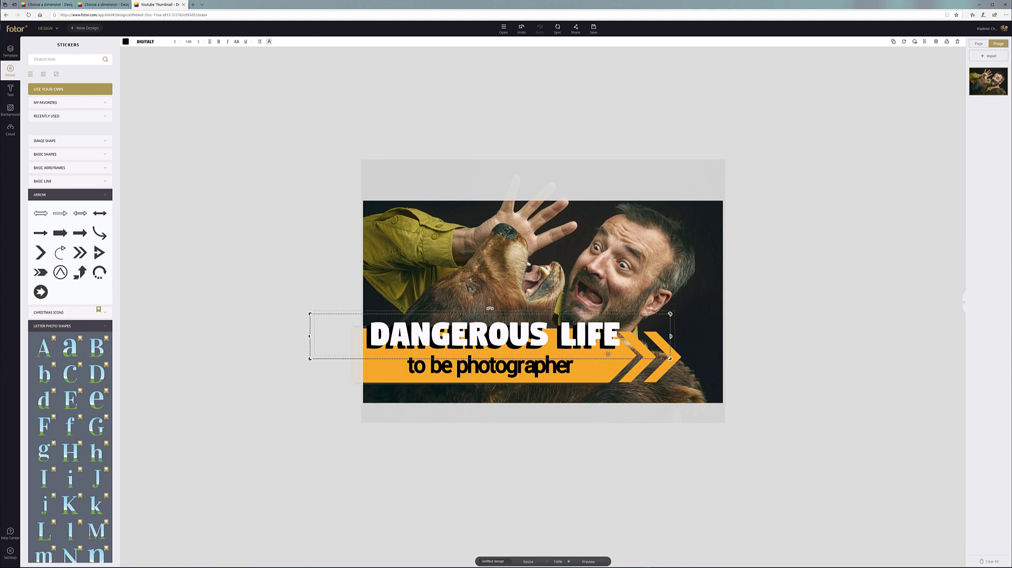
pyautogui.moveTo(605, 357); pyautogui.dragTo(606, 356)
pyautogui.click(616, 373)
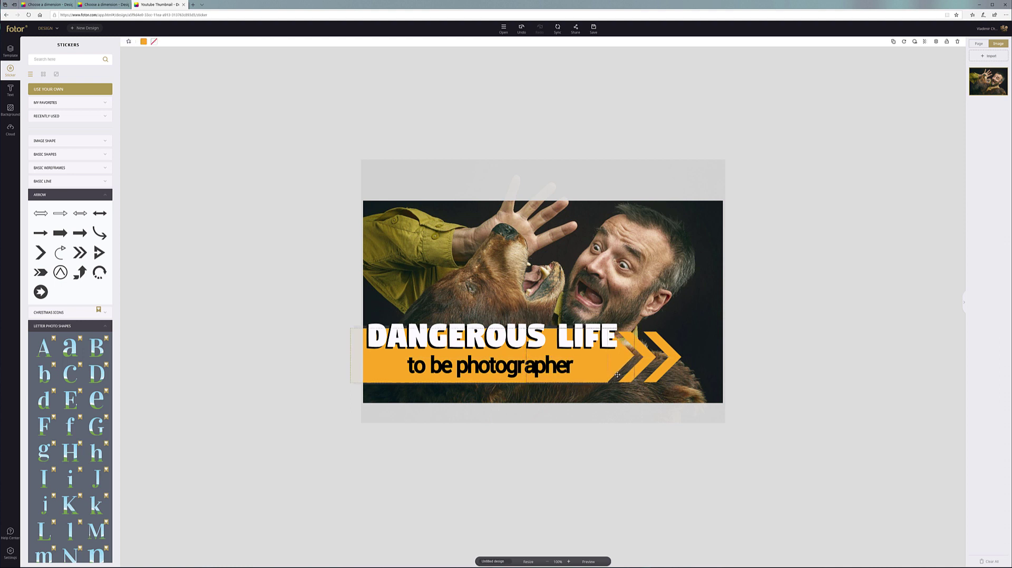
# - Shift the small double-chevron slightly right, then show the YouTube Thumbnail templates
pyautogui.click(632, 374)
pyautogui.click(670, 360)
pyautogui.moveTo(669, 365); pyautogui.dragTo(673, 365)
pyautogui.click(786, 299)
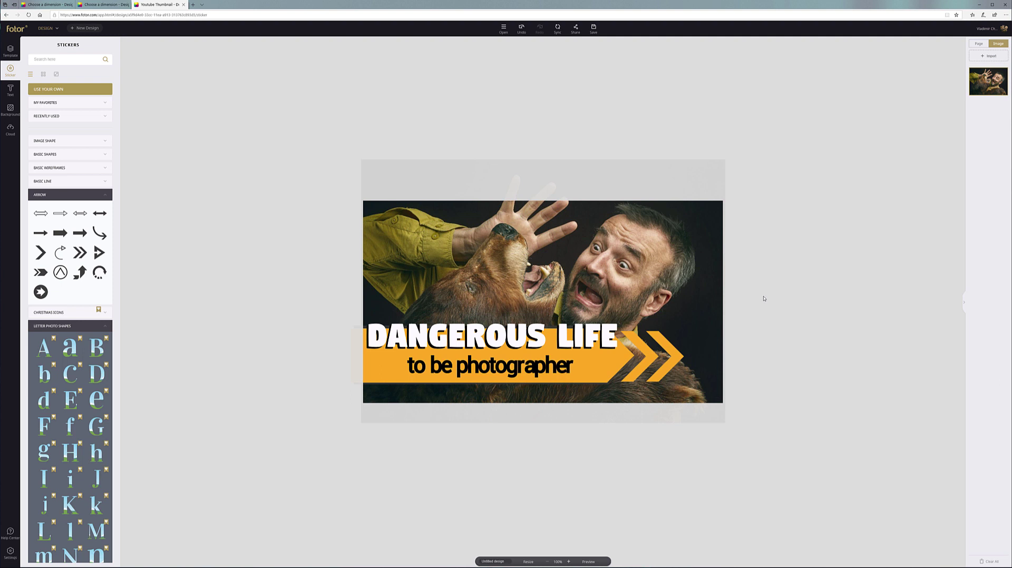
pyautogui.click(625, 235)
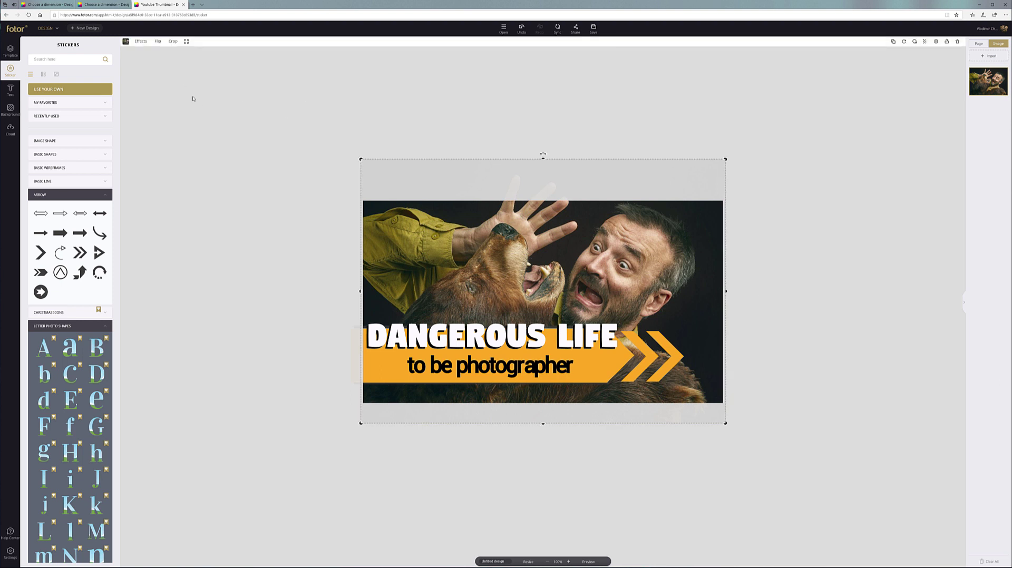
pyautogui.click(10, 51)
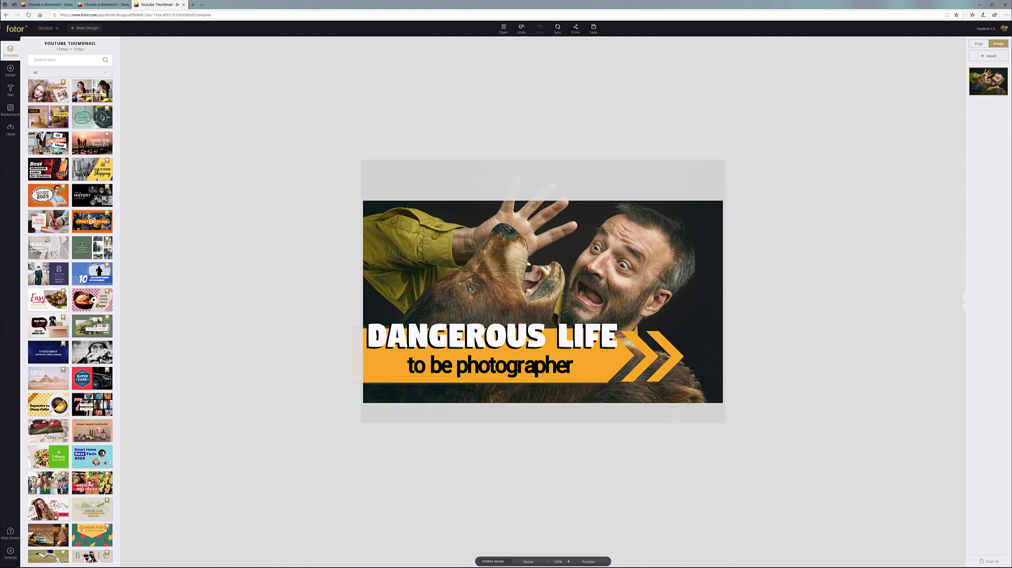
# - Download the thumbnail as a High-quality JPG named P-thumb
pyautogui.hotkey('ctrl', 's')
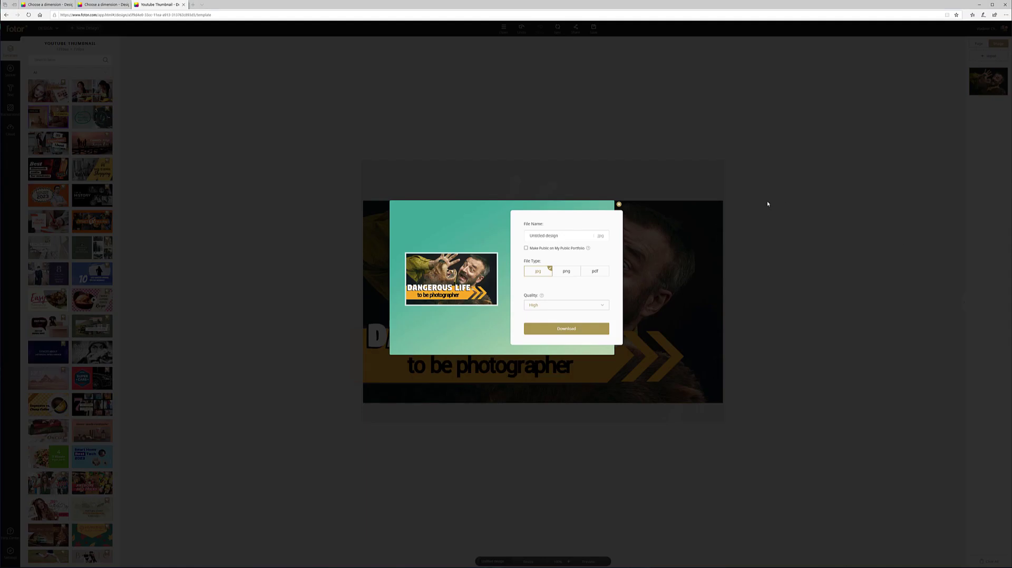
pyautogui.click(566, 271)
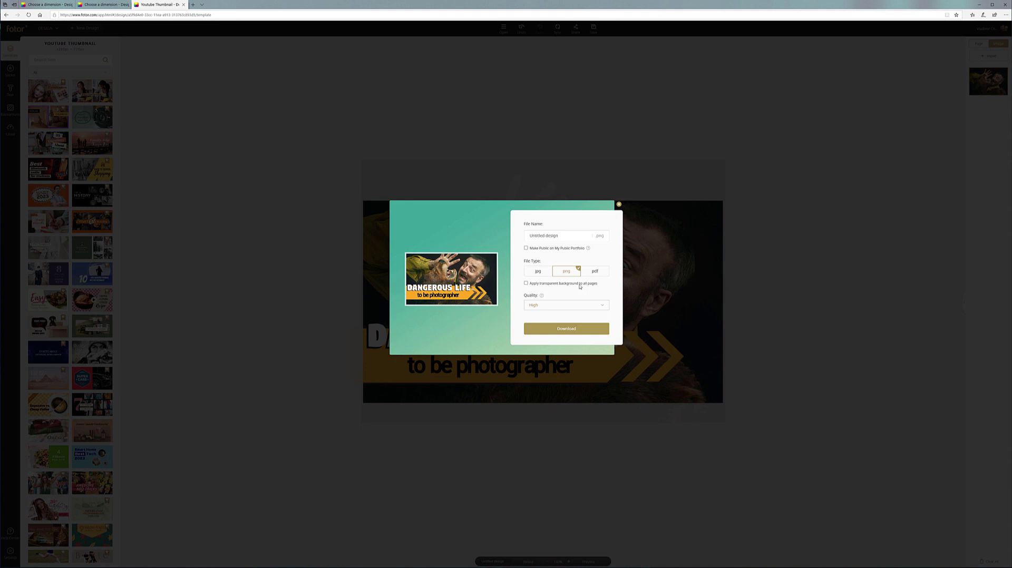
pyautogui.click(537, 272)
pyautogui.click(566, 306)
pyautogui.click(566, 326)
pyautogui.moveTo(564, 234); pyautogui.dragTo(458, 224)
pyautogui.click(572, 332)
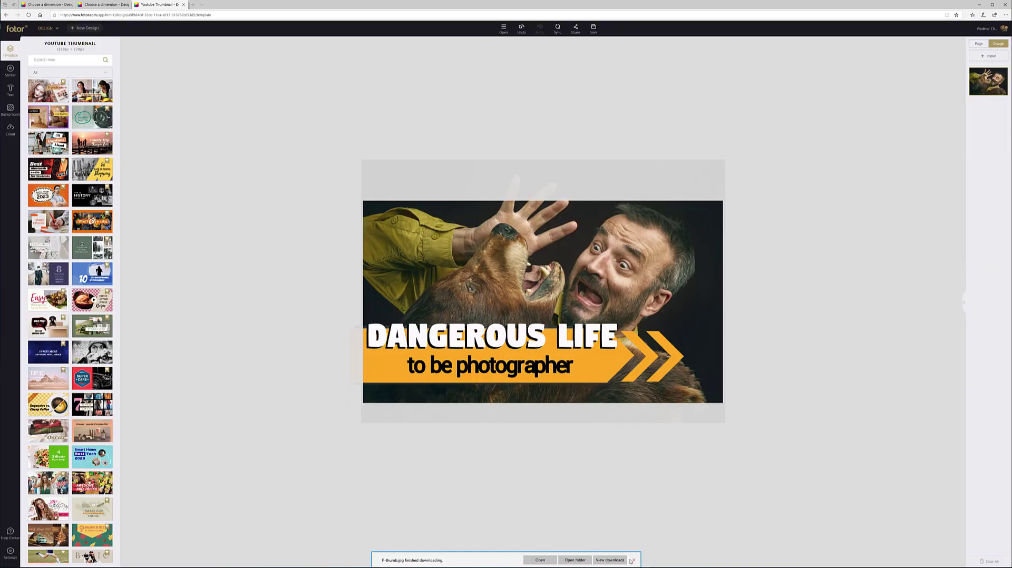
# - Close the browser's download-finished notice
pyautogui.click(634, 560)
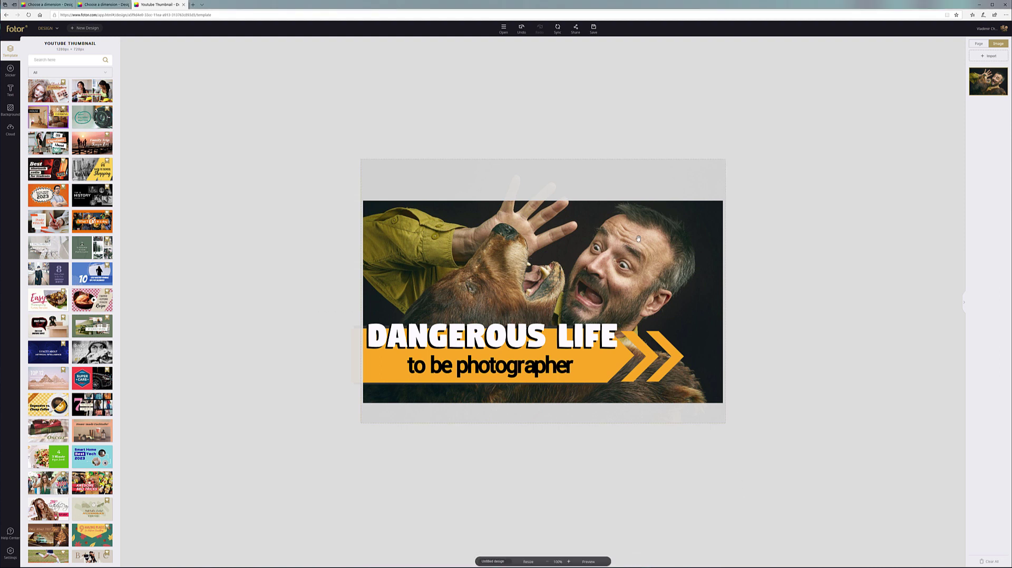